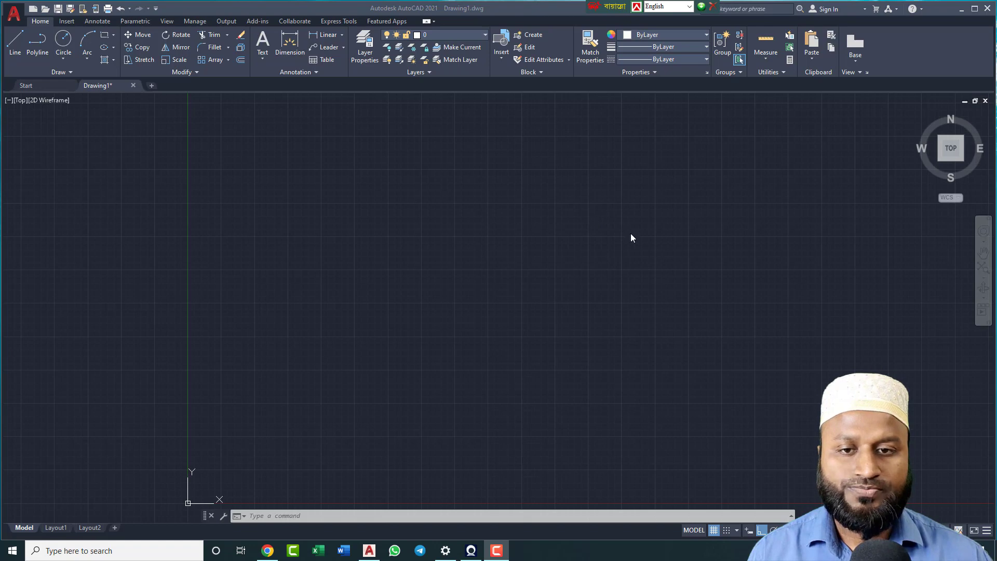
# Draw a closed right triangle as a single polyline, with orthogonal base and vertical side and a diagonal back to the start.
pyautogui.click(36, 47)
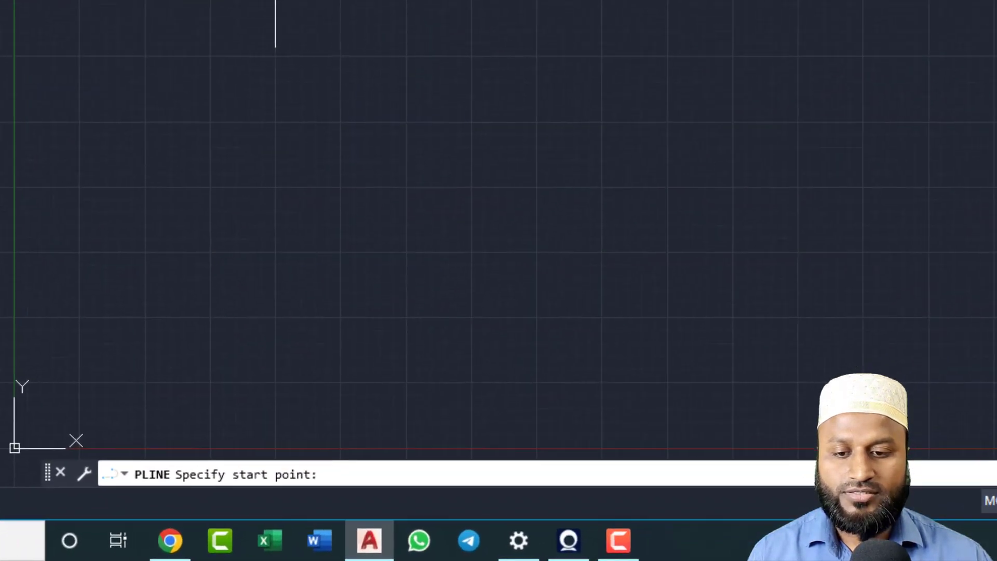
pyautogui.click(321, 253)
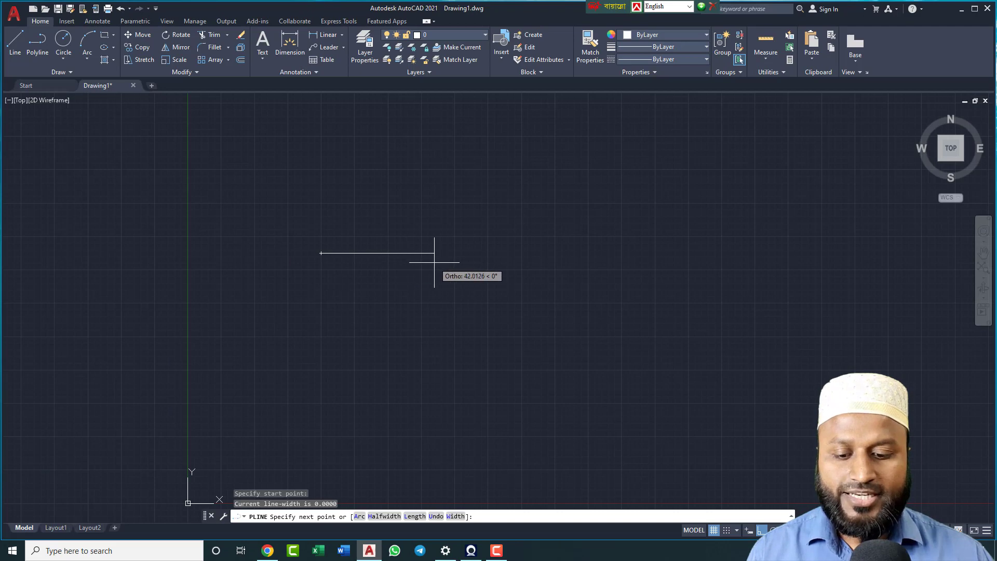
pyautogui.click(494, 253)
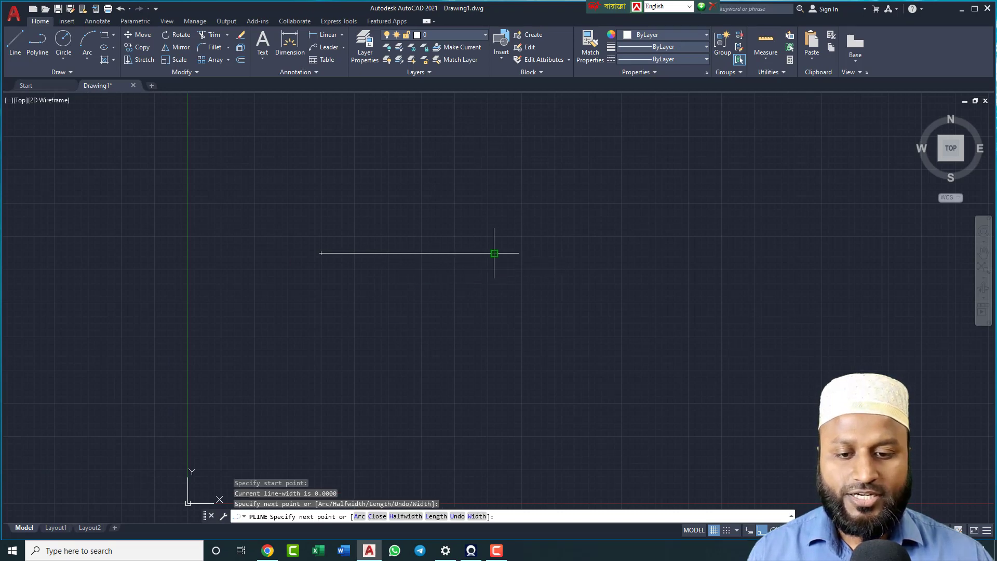
pyautogui.click(494, 113)
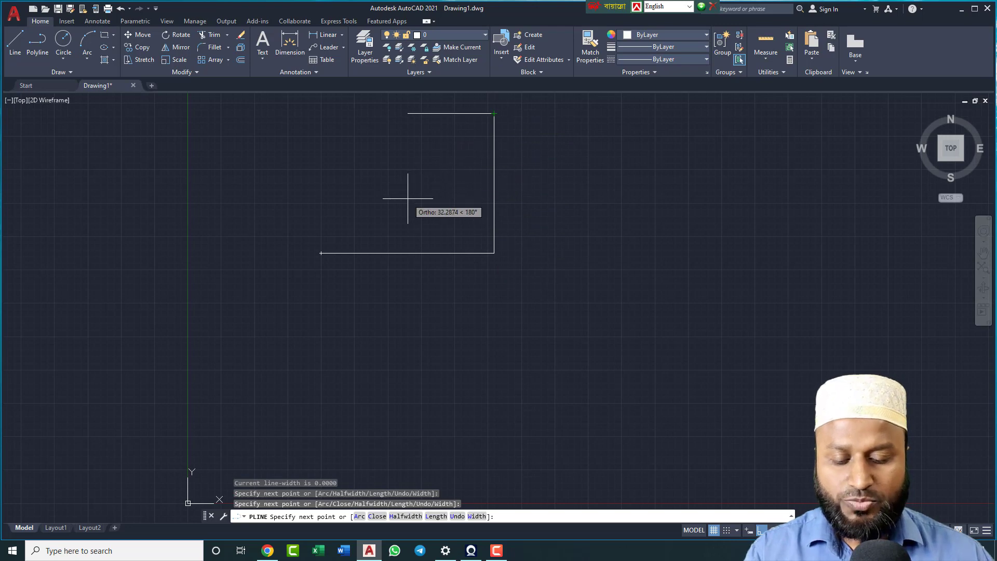
pyautogui.press('F8')
pyautogui.click(322, 252)
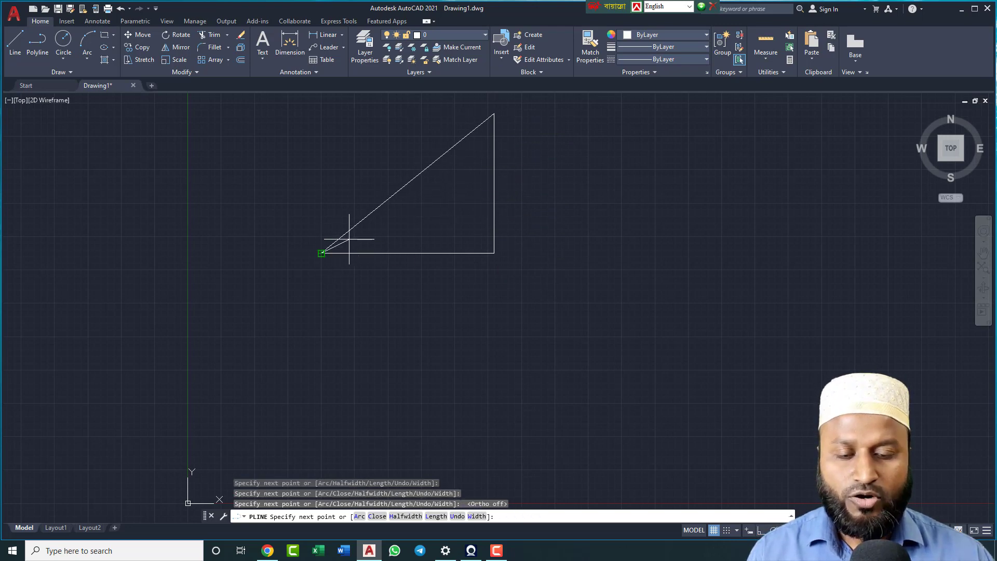
pyautogui.press('Escape')
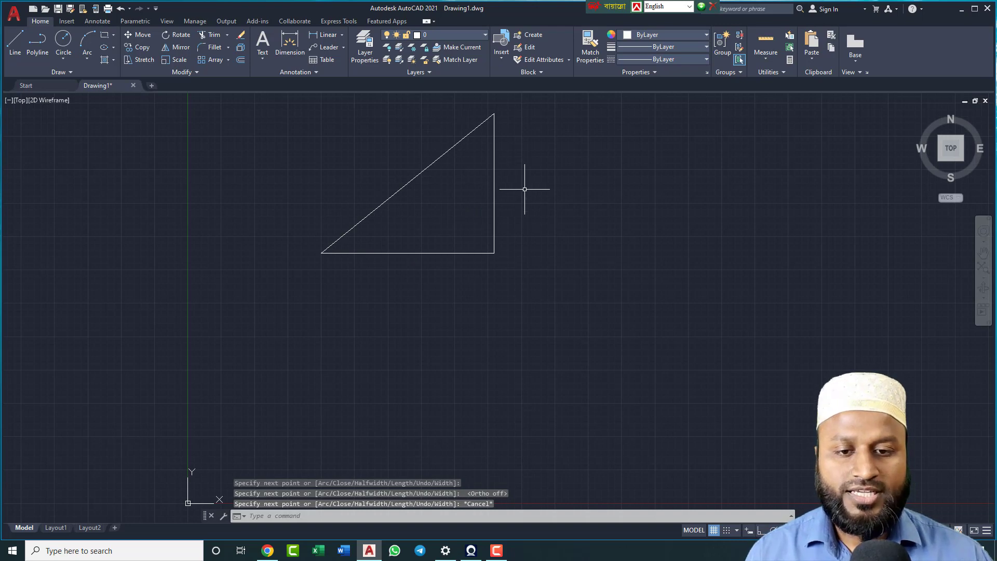
# Draw a second right triangle beside the first from separate lines, with a base about 61 units long and a diagonal closing side.
pyautogui.moveTo(539, 187); pyautogui.dragTo(496, 214, button='middle')
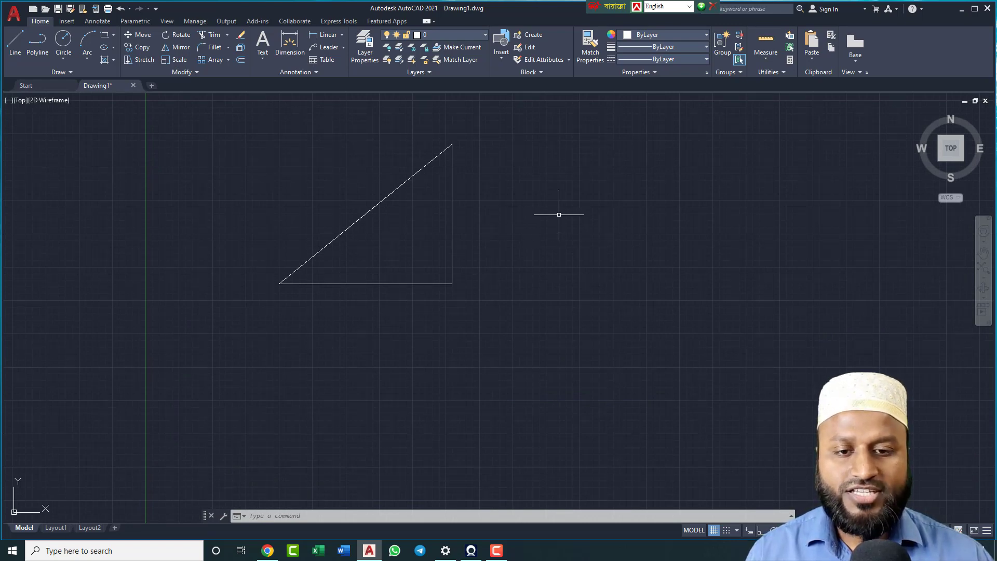
pyautogui.click(16, 48)
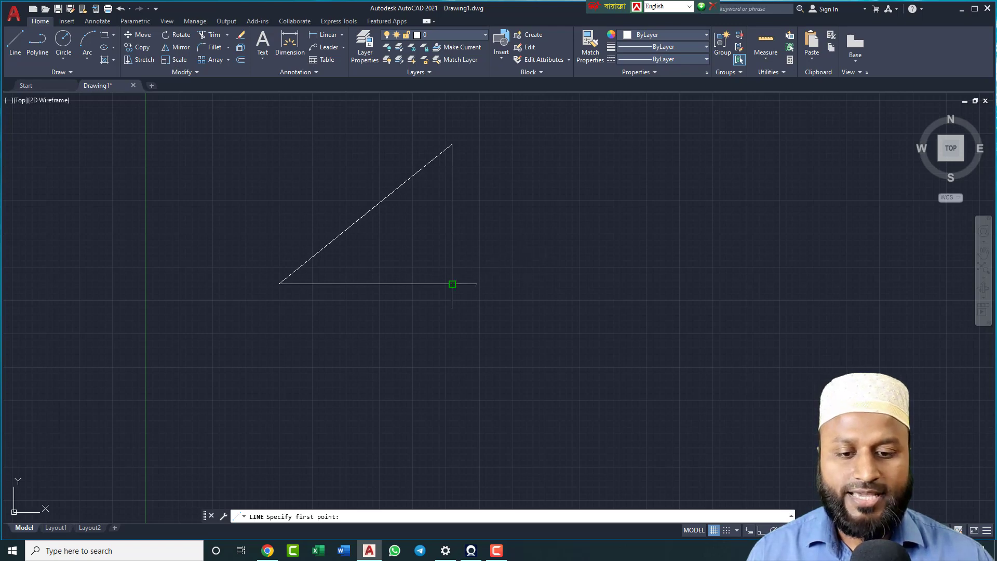
pyautogui.click(541, 284)
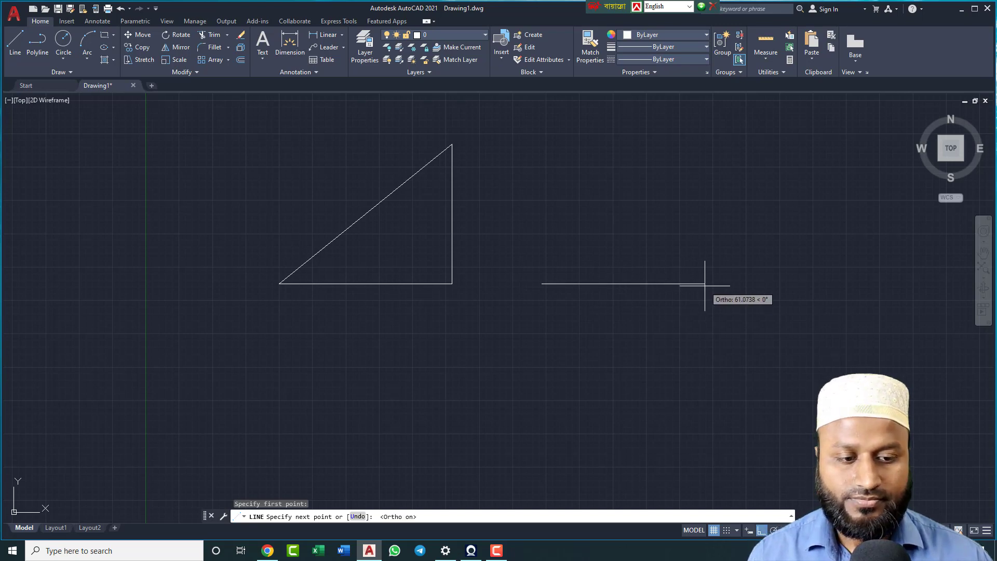
pyautogui.press('F8')
pyautogui.click(704, 284)
pyautogui.click(706, 128)
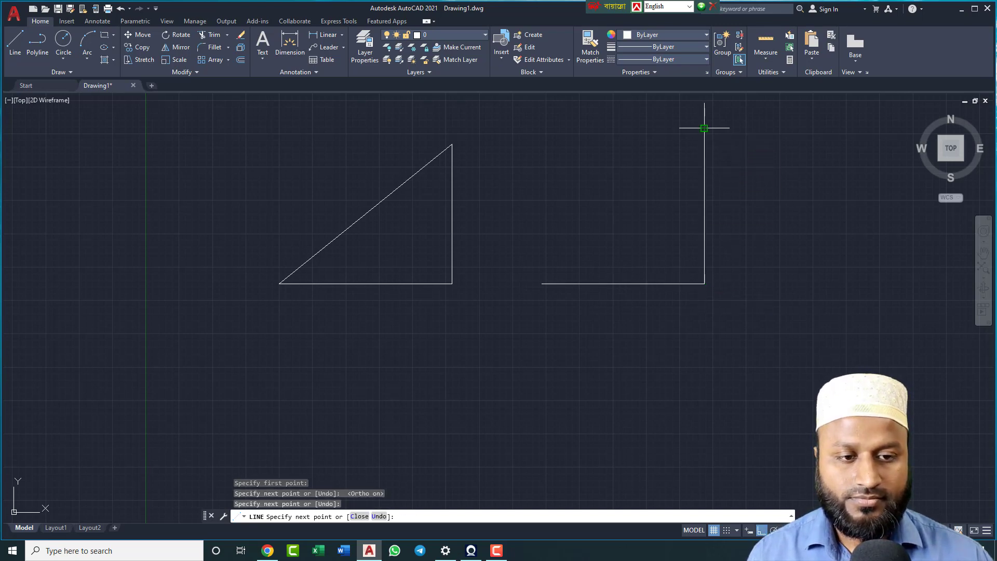
pyautogui.press('F8')
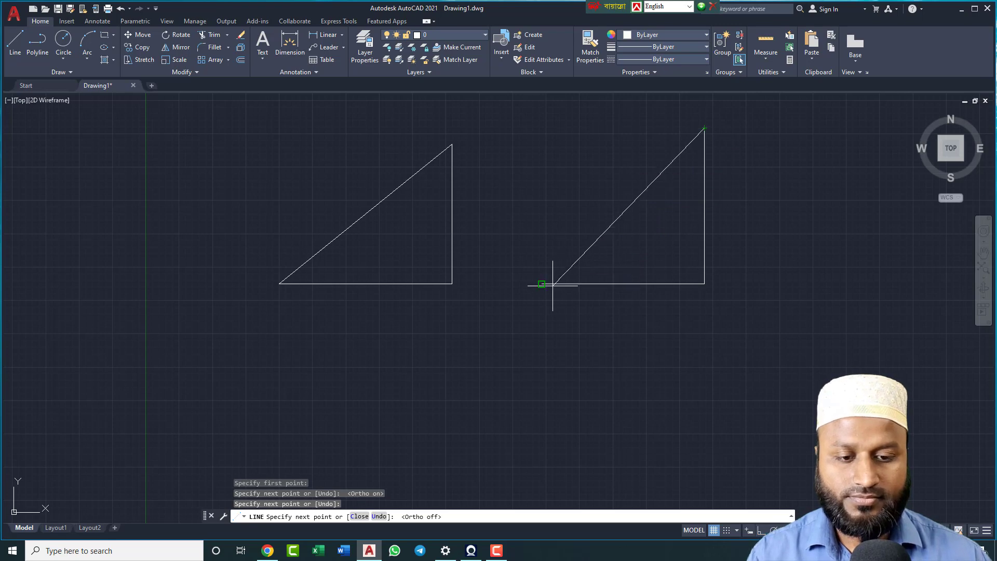
pyautogui.click(542, 283)
pyautogui.press('Escape')
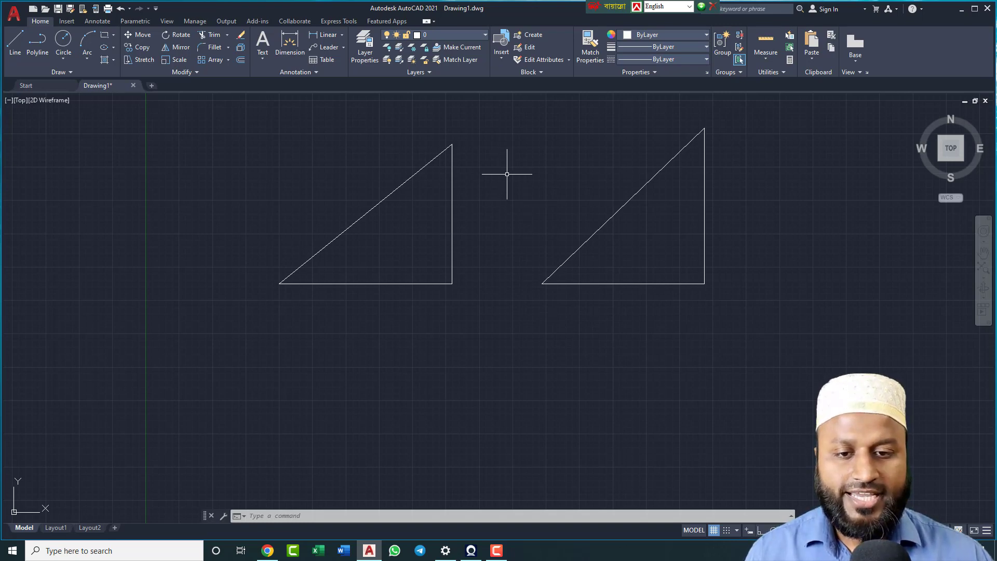
# Select the polyline triangle and the vertical side of the line triangle to compare how each one is selected.
pyautogui.click(452, 185)
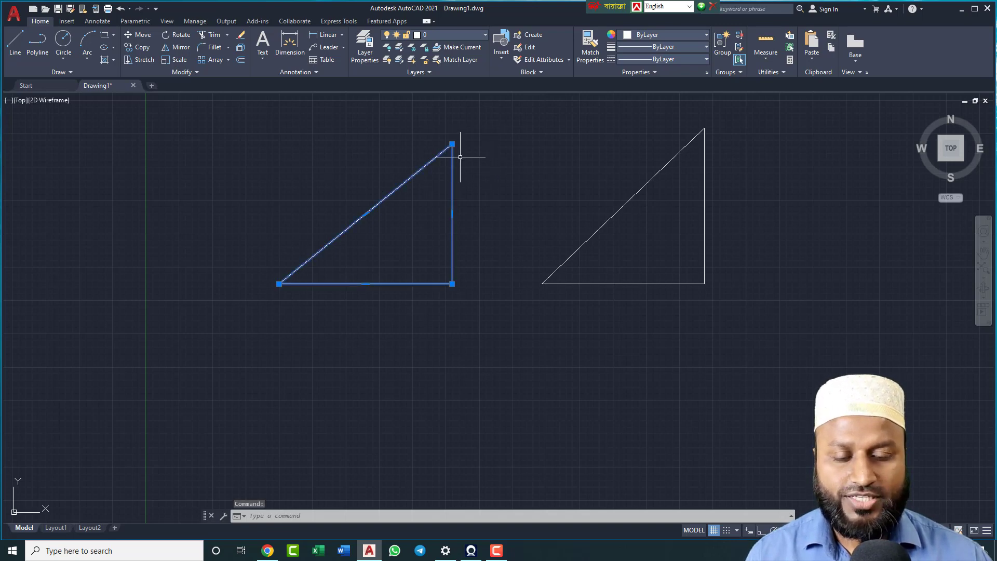
pyautogui.click(704, 197)
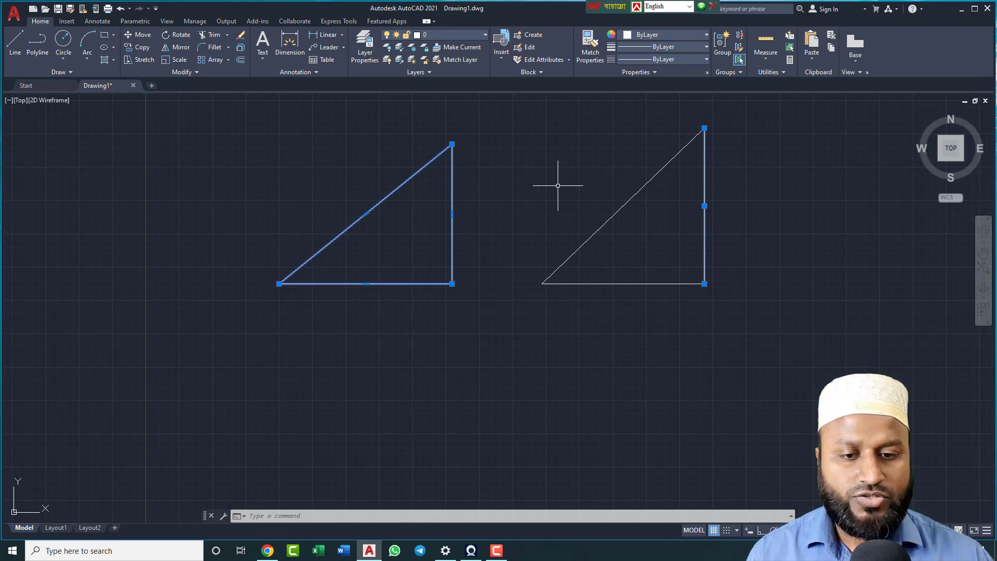
pyautogui.rightClick(459, 218)
pyautogui.press('Escape')
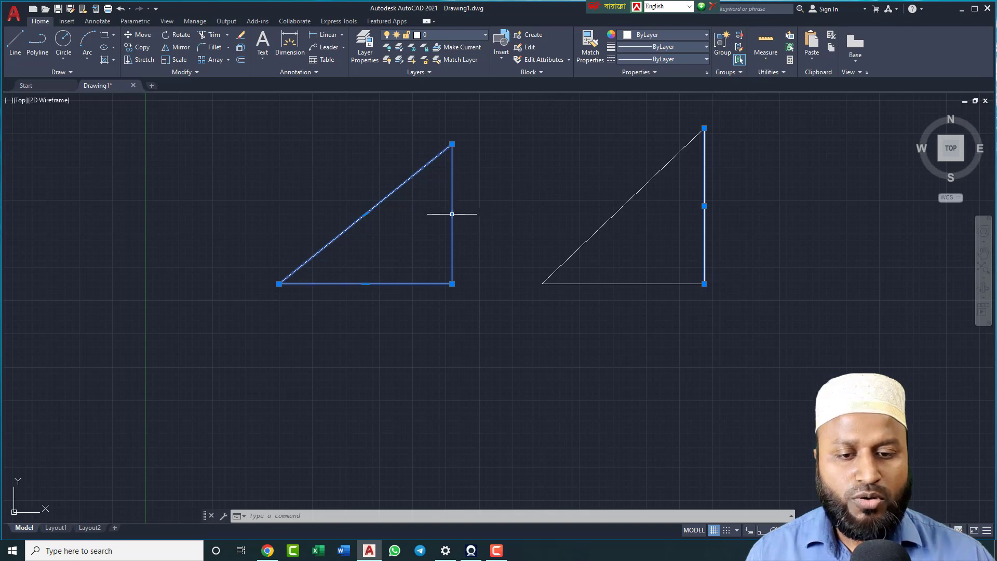
pyautogui.moveTo(452, 213)
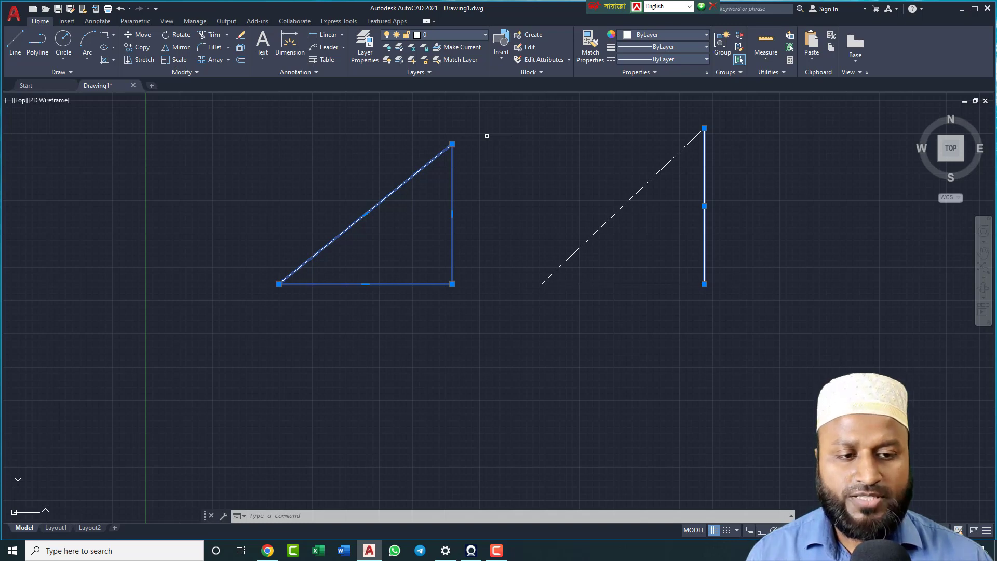
# Draw a polyline below the triangles with a vertical segment, an arc about 55 units wide, and a straight segment back to the start point.
pyautogui.scroll(-2, 668, 122)
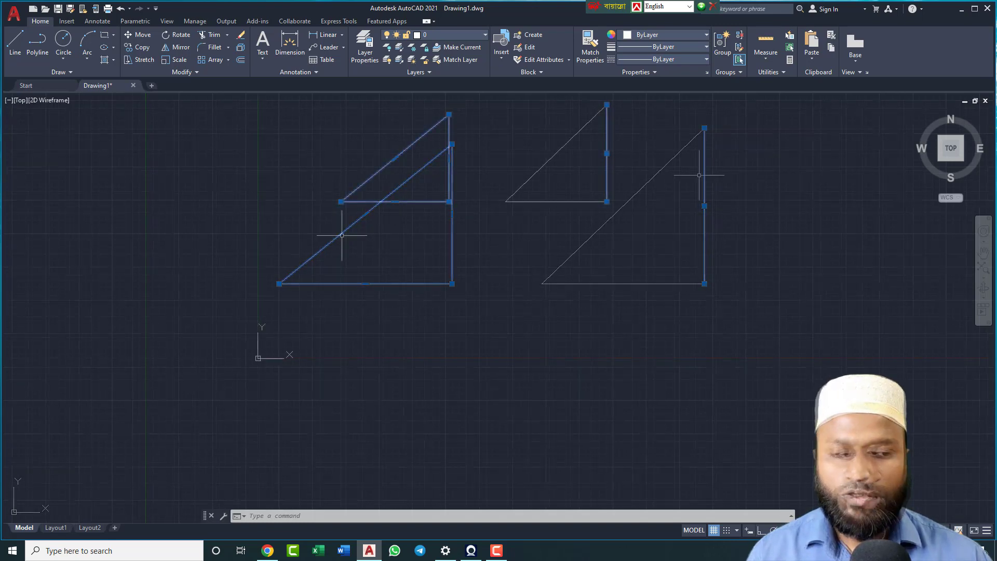
pyautogui.click(37, 49)
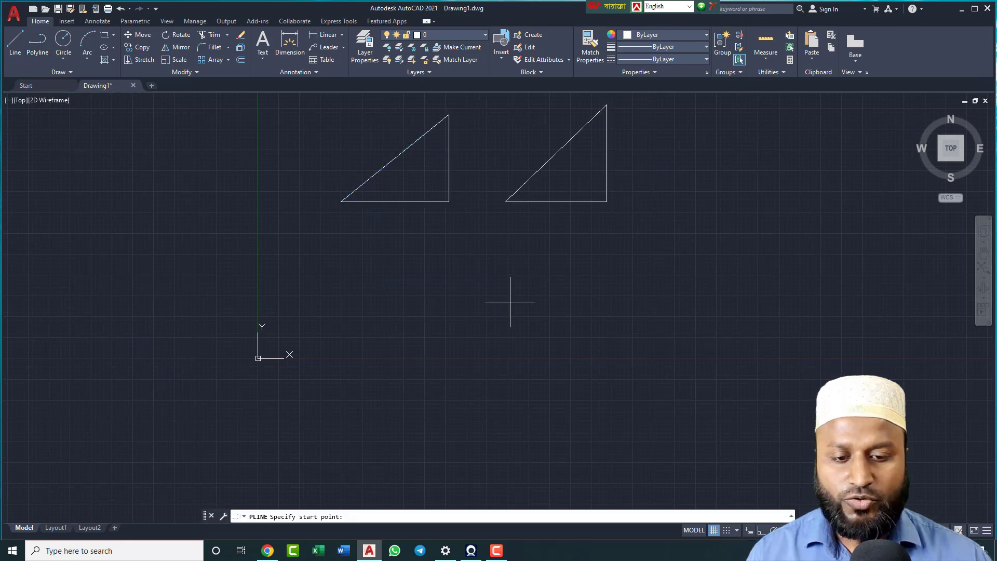
pyautogui.click(391, 316)
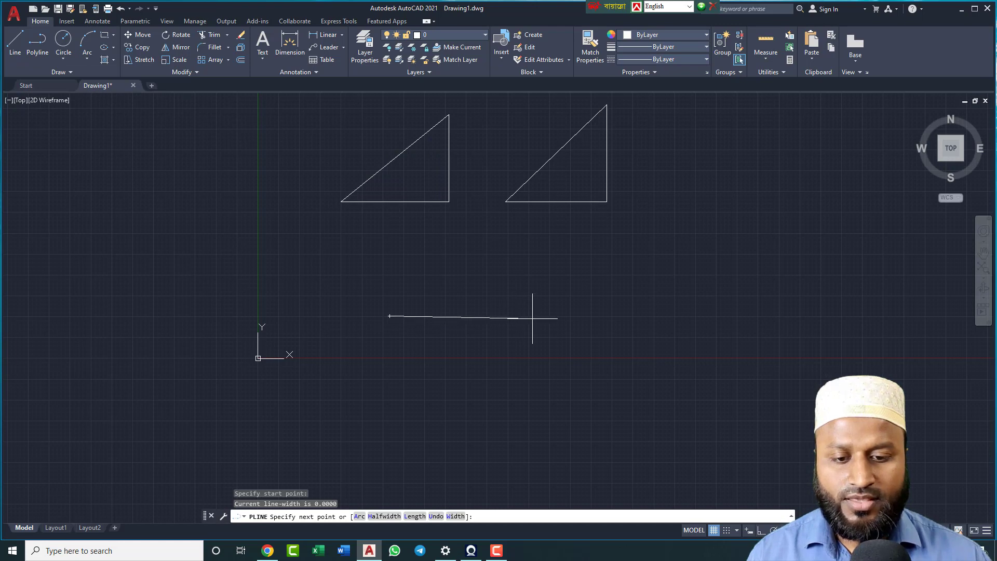
pyautogui.press('F8')
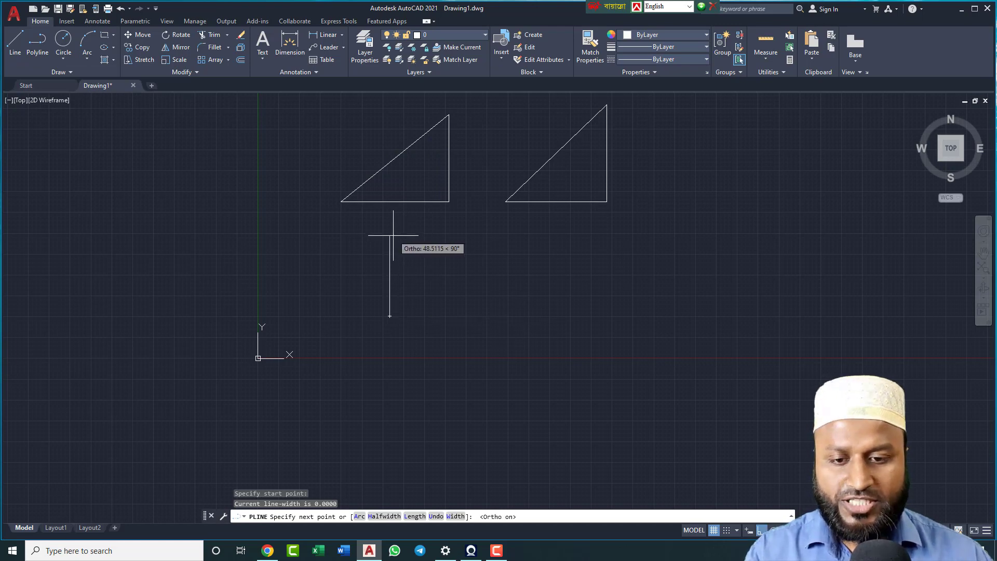
pyautogui.click(391, 259)
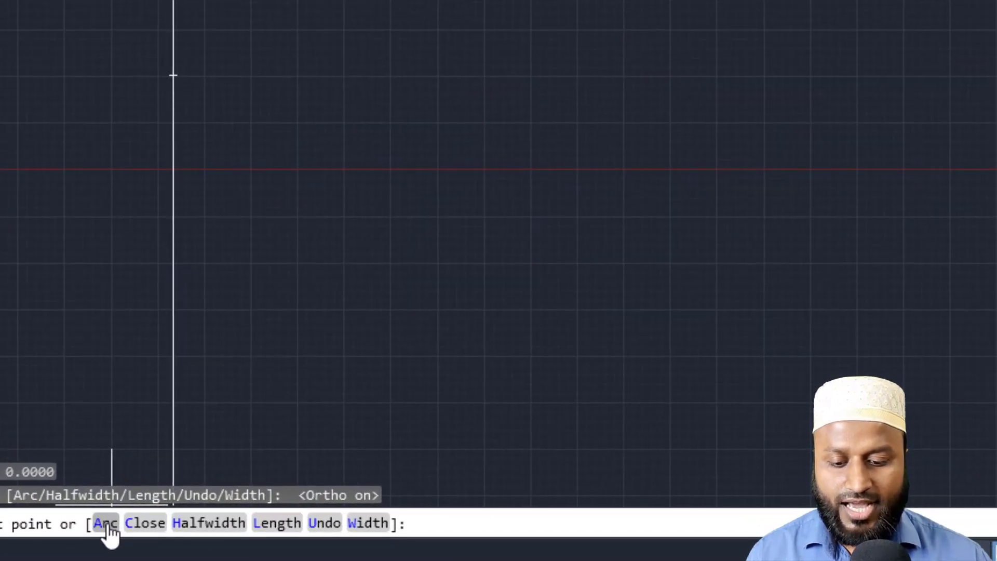
pyautogui.click(108, 524)
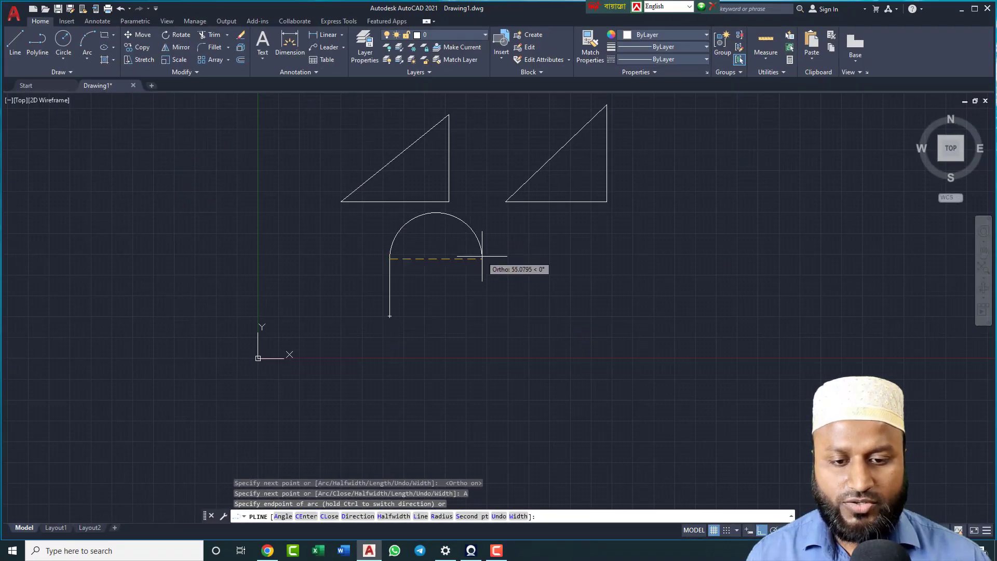
pyautogui.click(482, 258)
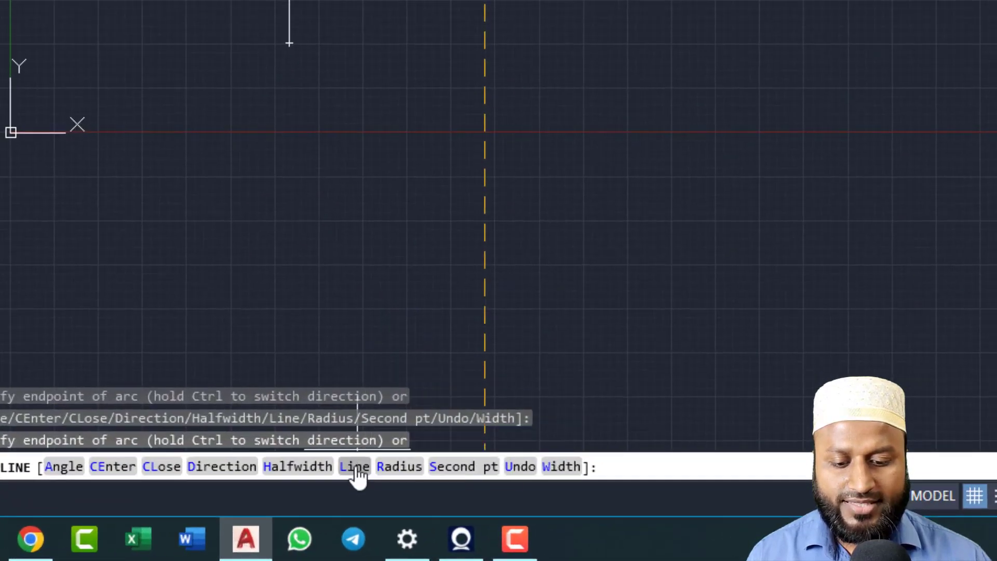
pyautogui.click(356, 468)
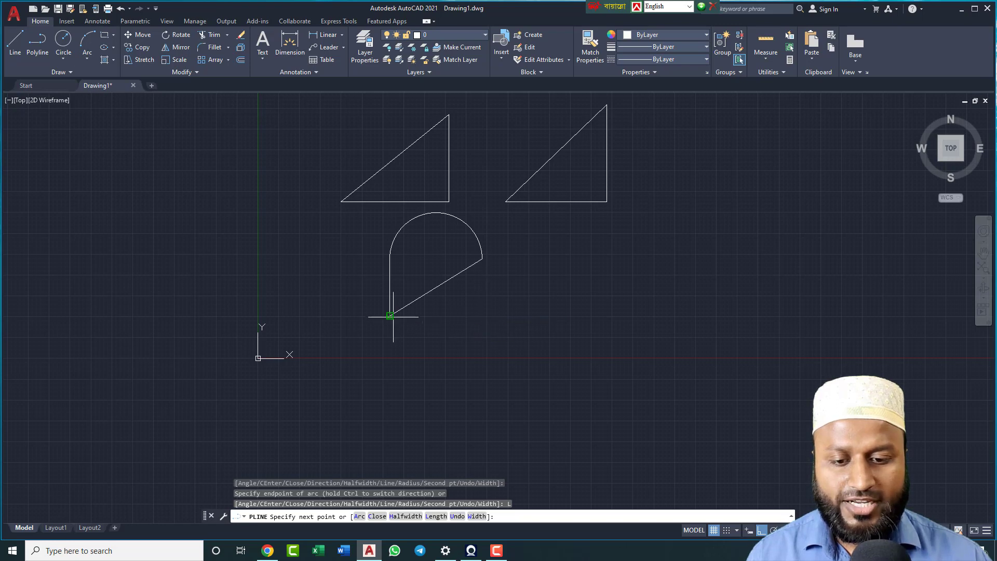
pyautogui.click(482, 315)
pyautogui.press('Return')
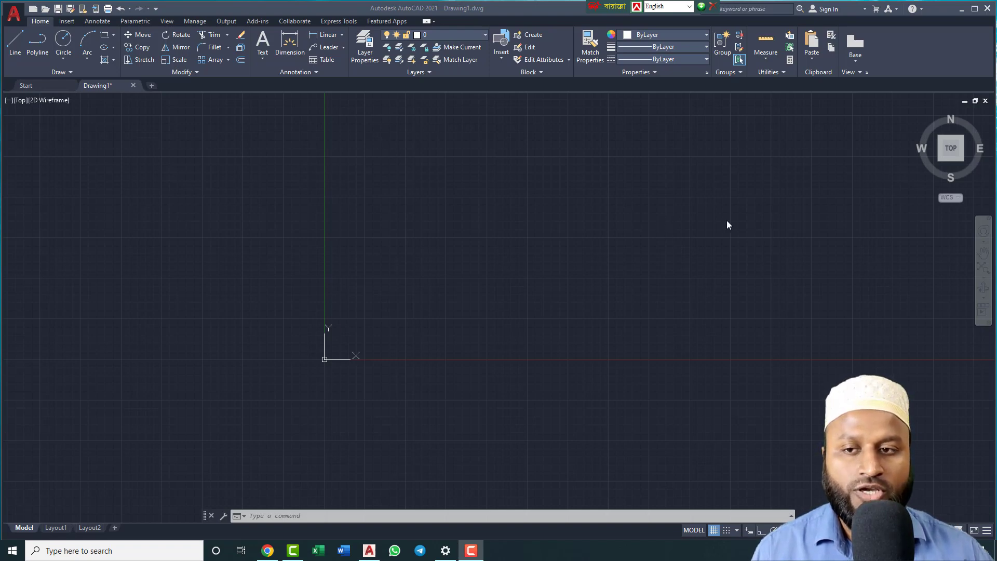
# Draw a wave-shaped fit spline through four points, rising to a crest, dipping to a trough and rising again.
pyautogui.click(71, 72)
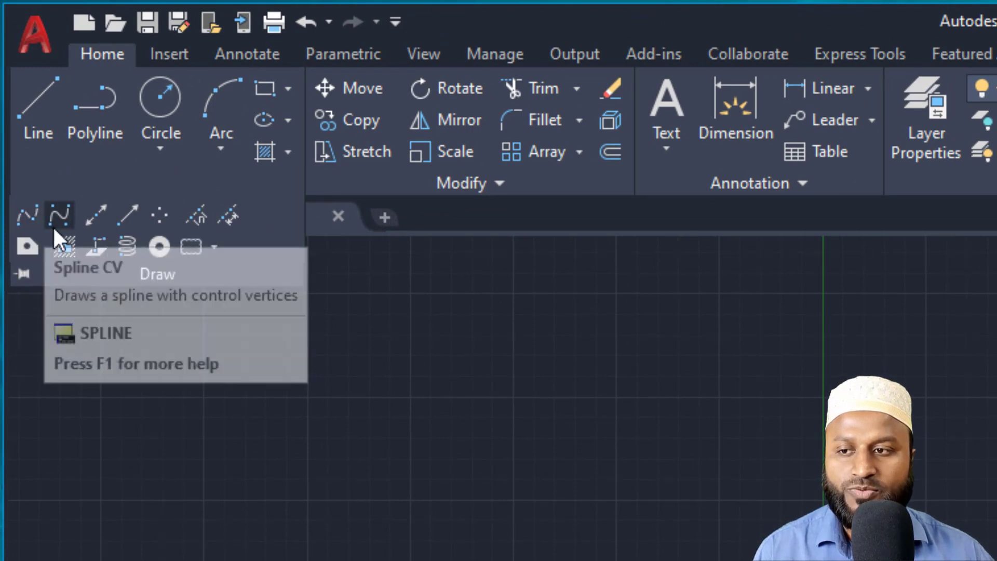
pyautogui.click(24, 214)
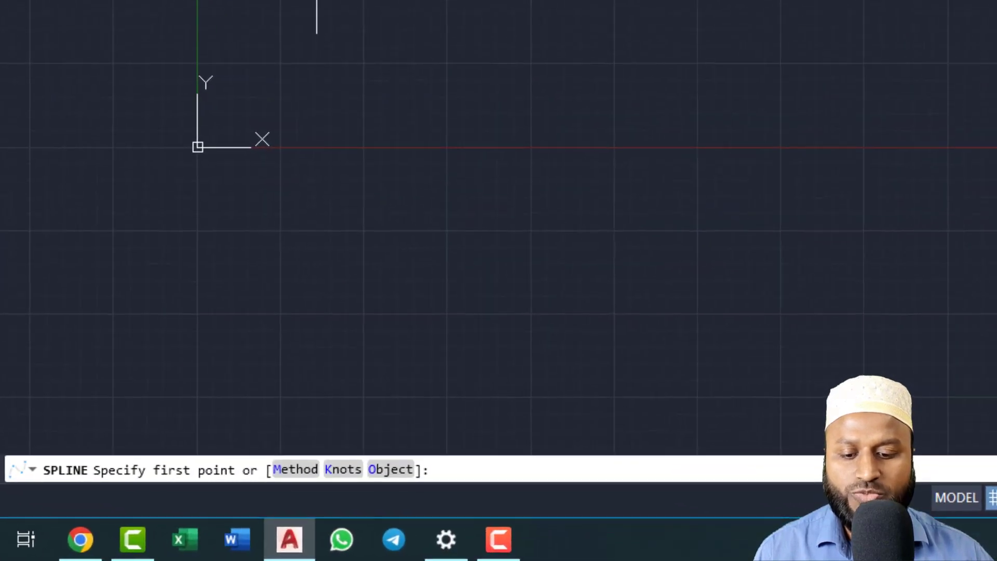
pyautogui.click(356, 165)
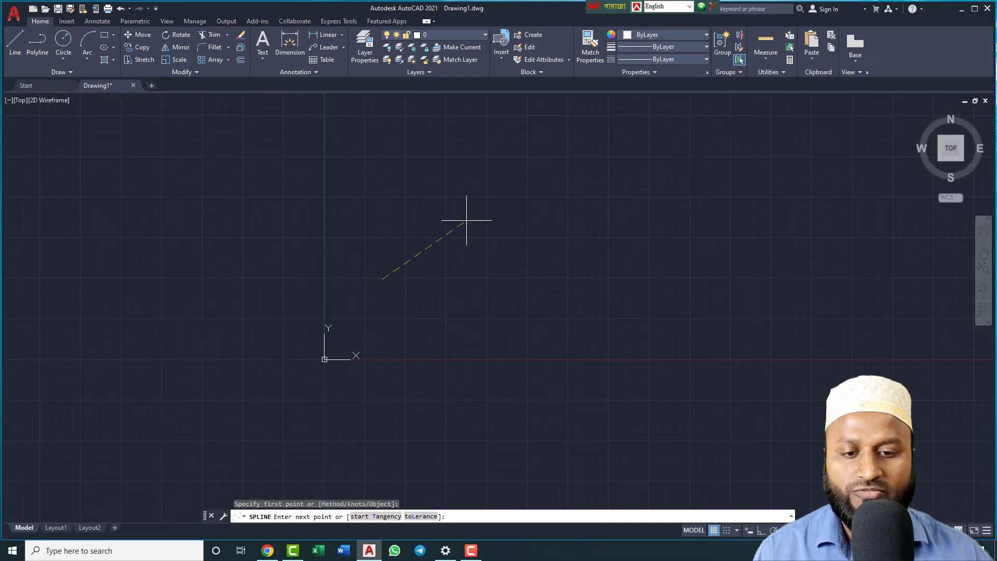
pyautogui.click(541, 139)
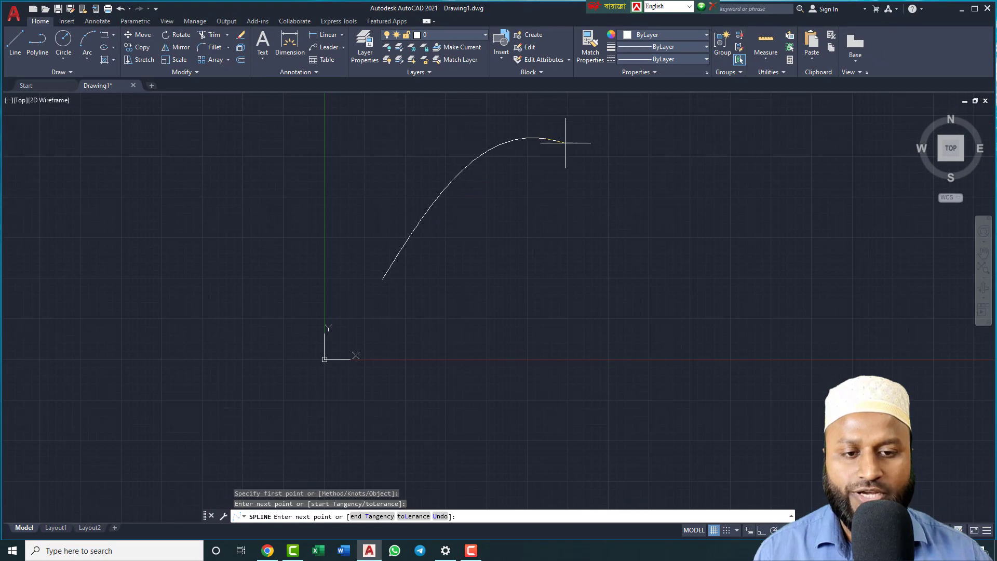
pyautogui.click(699, 289)
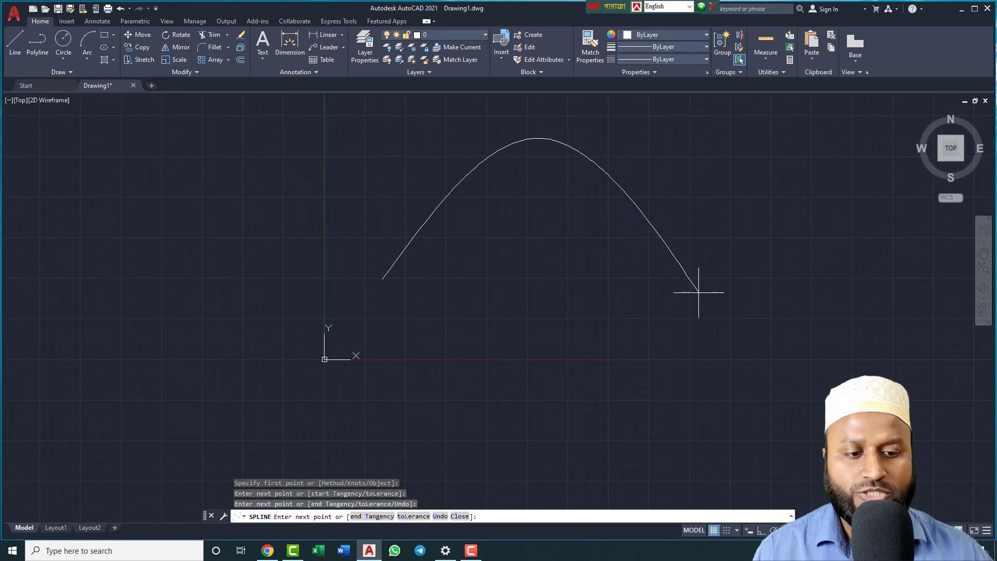
pyautogui.click(841, 130)
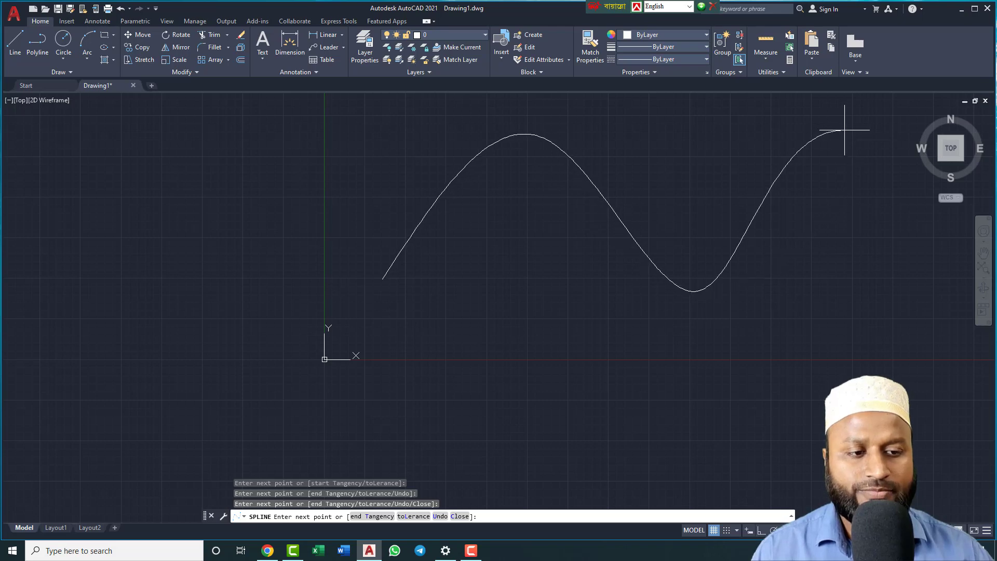
pyautogui.press('Return')
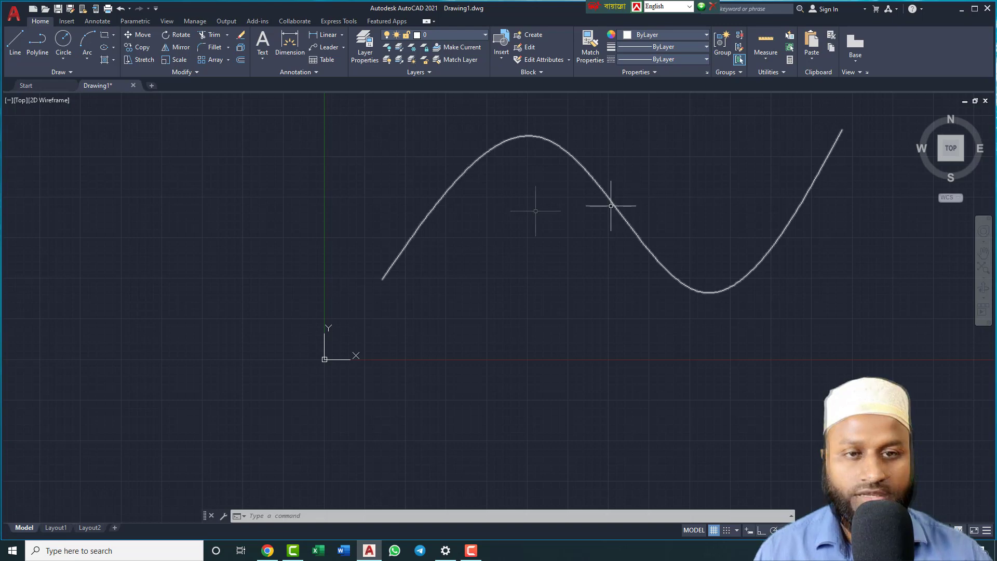
# Select the wave-shaped fit spline and stretch its crest fit point upward to make the first hump taller.
pyautogui.click(597, 183)
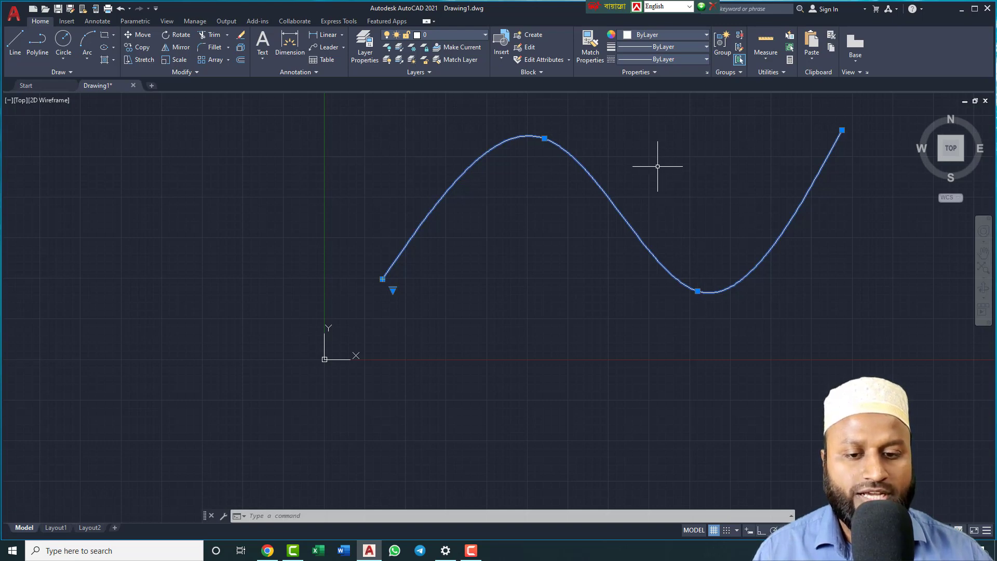
pyautogui.scroll(-4, 657, 167)
pyautogui.moveTo(641, 171); pyautogui.dragTo(557, 230, button='middle')
pyautogui.scroll(2, 568, 226)
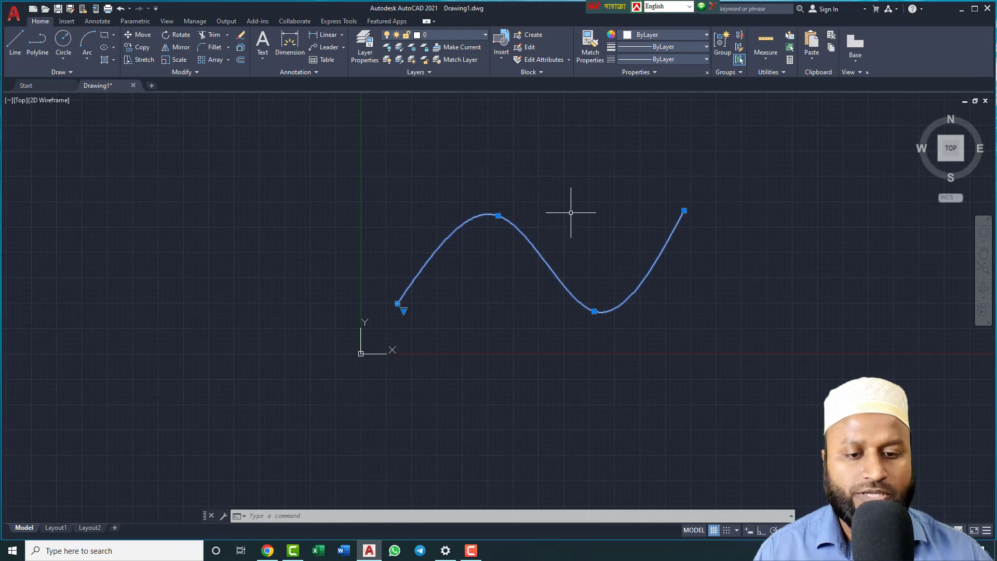
pyautogui.click(498, 216)
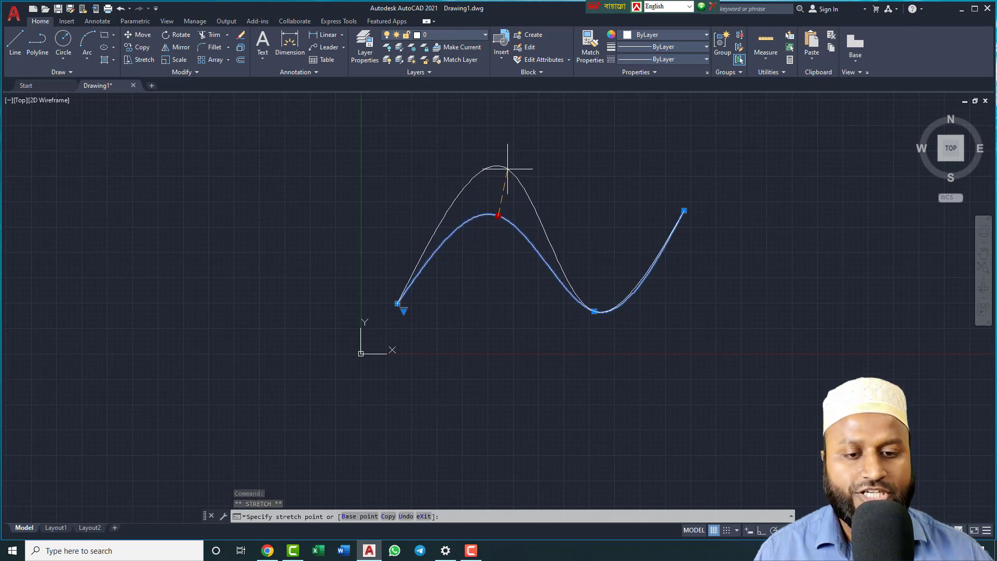
pyautogui.click(508, 169)
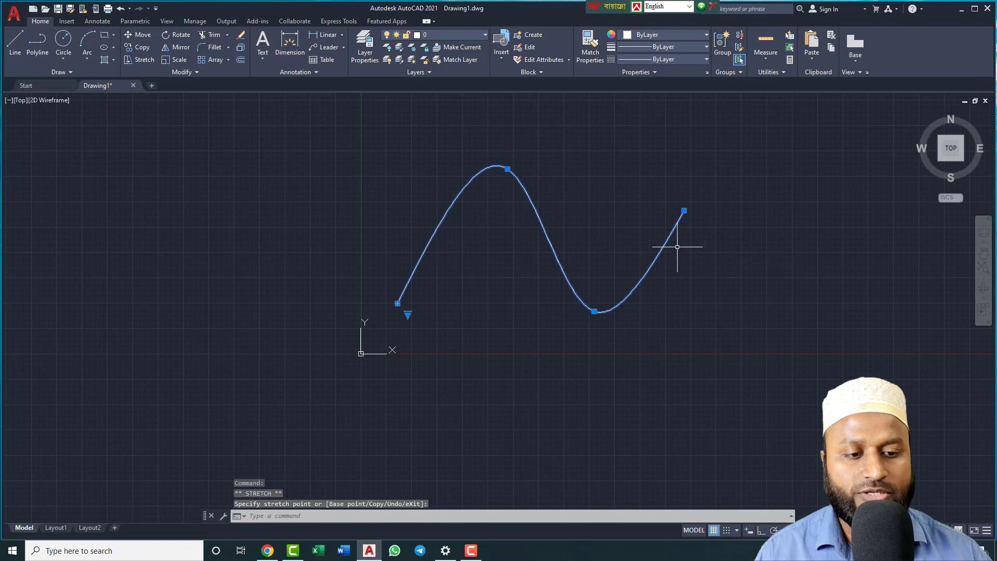
# Stretch the fit spline's far end point up and outward, and raise its trough fit point to make the dip shallower.
pyautogui.click(684, 211)
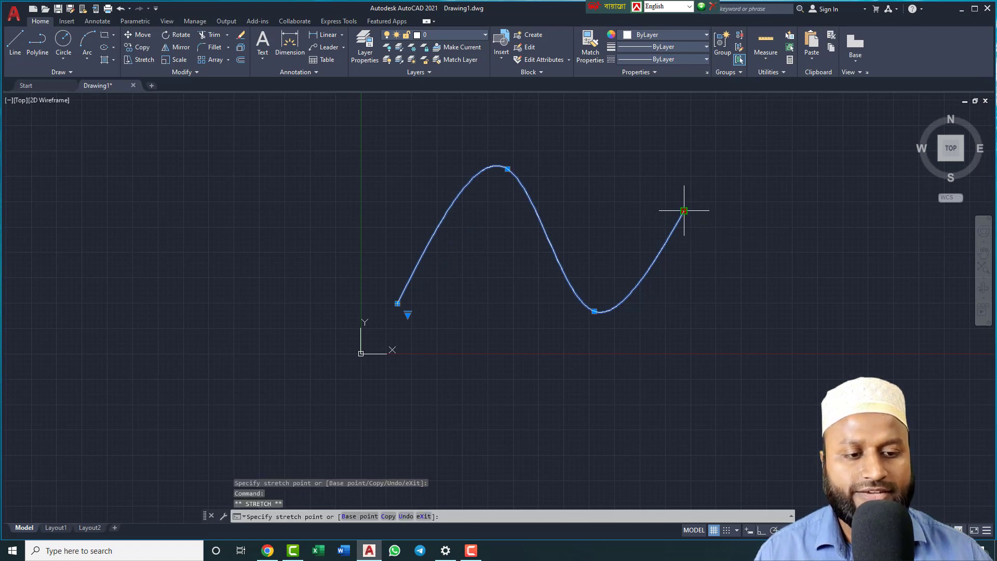
pyautogui.click(705, 174)
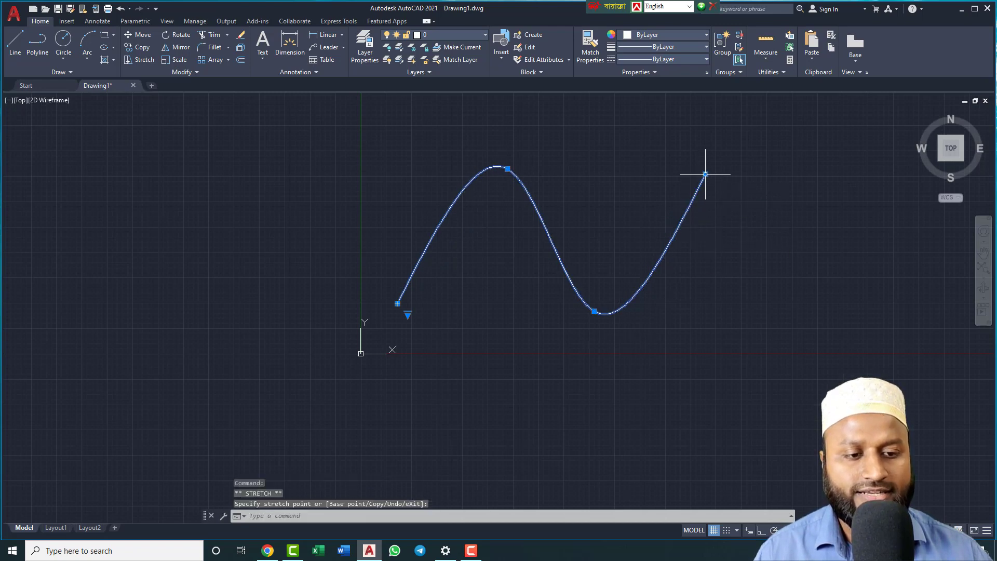
pyautogui.click(594, 311)
pyautogui.click(607, 255)
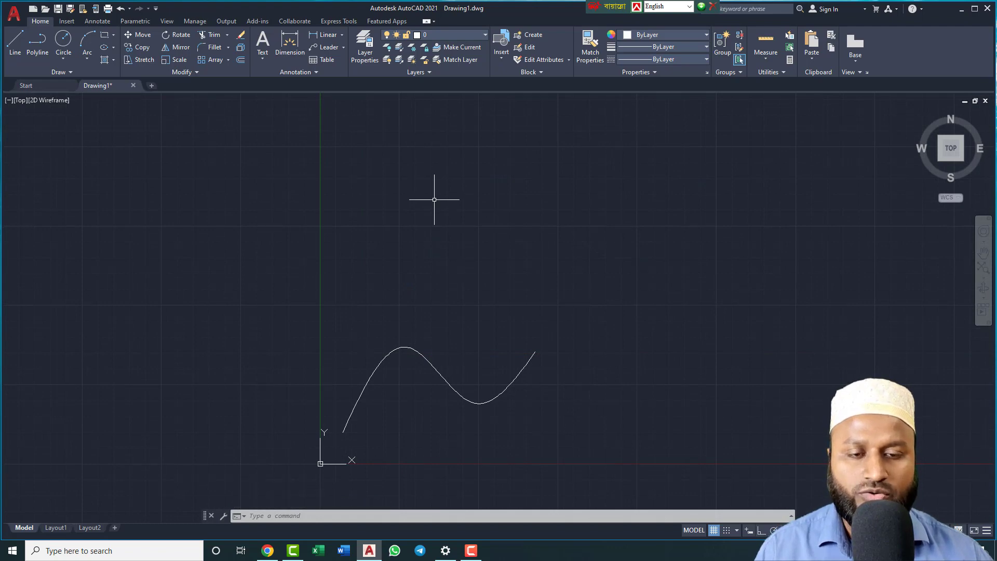
# Draw a control-vertices spline above the fit spline through seven vertices, forming a crest, a trough, a second crest and a falling end.
pyautogui.click(72, 73)
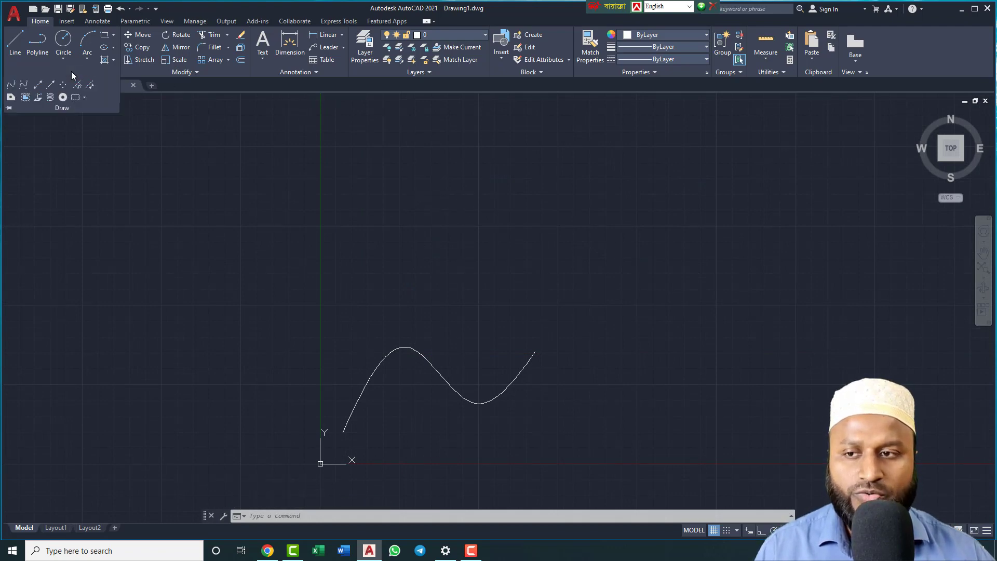
pyautogui.click(23, 86)
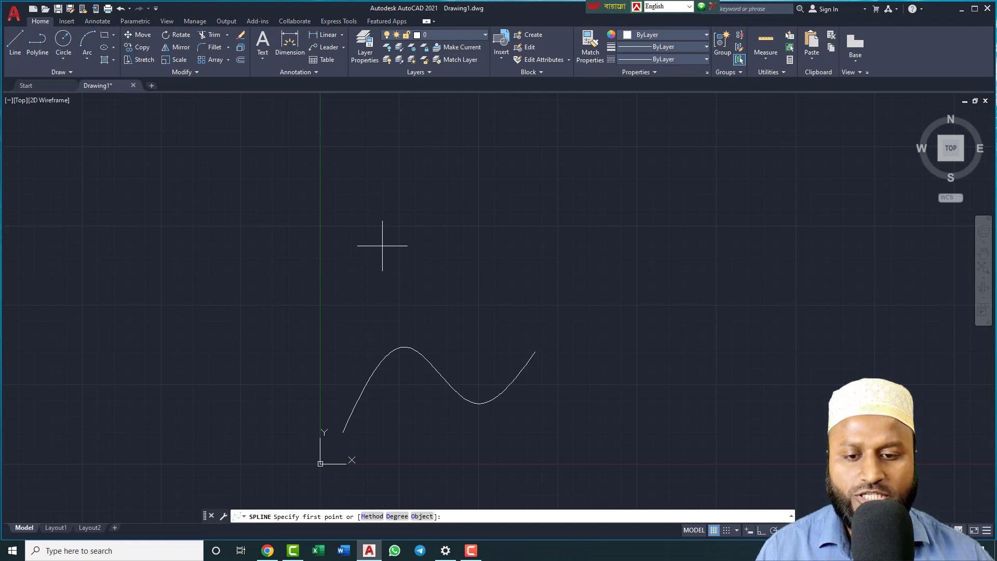
pyautogui.click(369, 250)
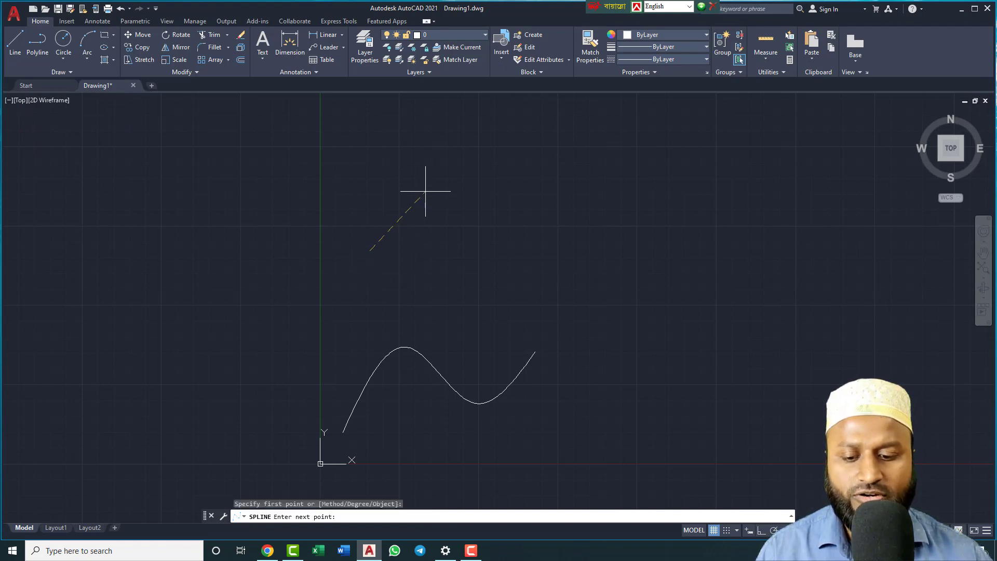
pyautogui.click(463, 122)
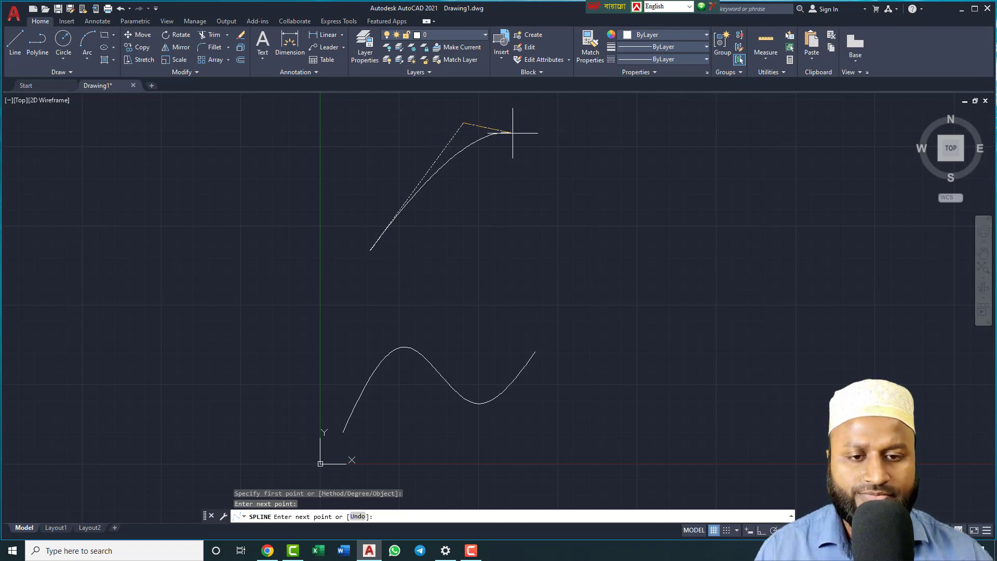
pyautogui.click(561, 208)
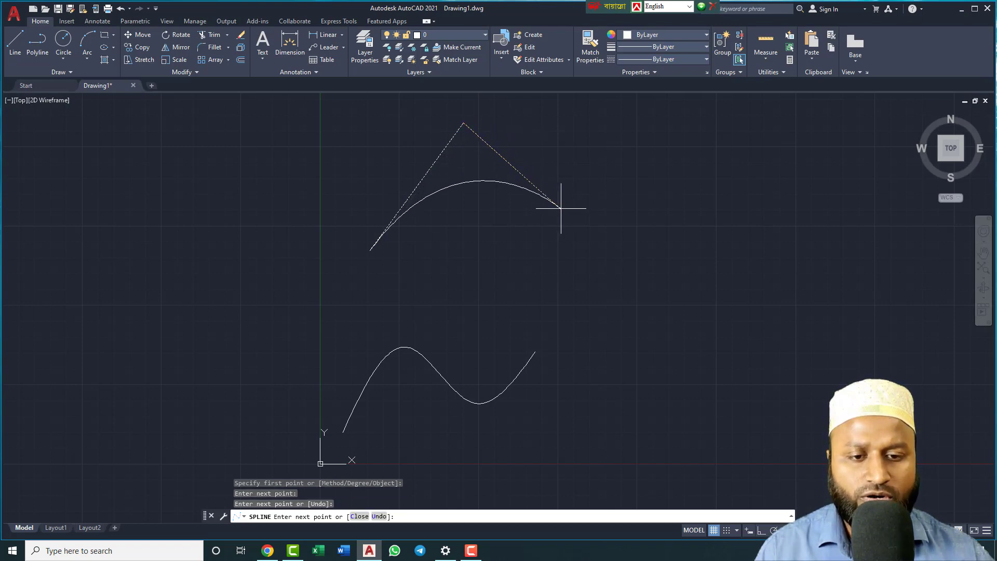
pyautogui.click(615, 262)
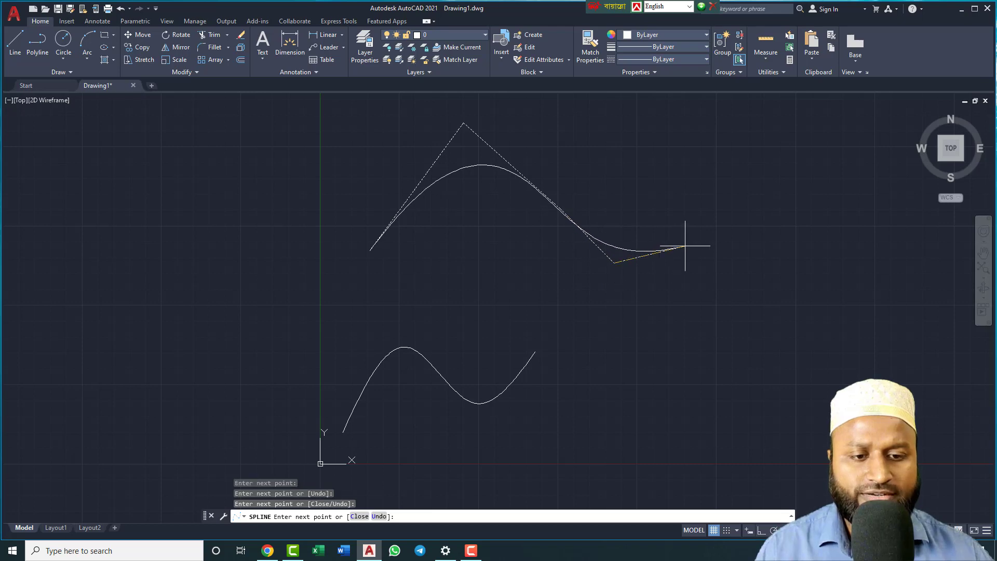
pyautogui.click(731, 140)
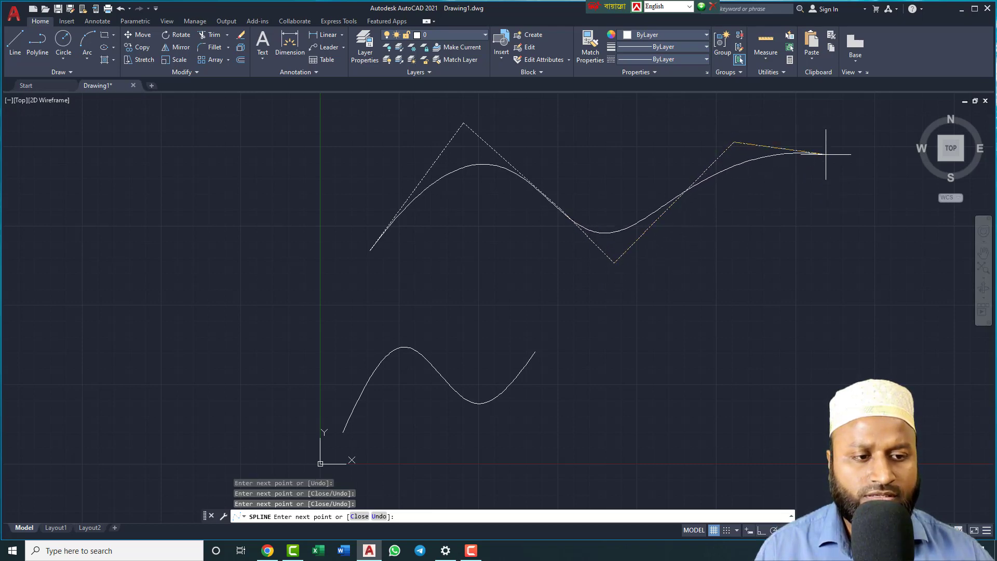
pyautogui.click(812, 102)
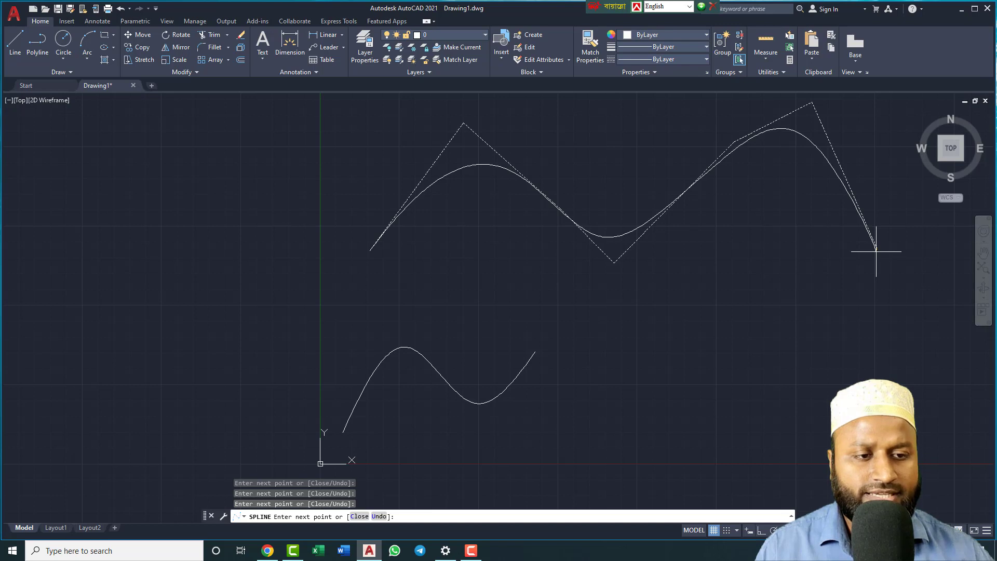
pyautogui.press('Return')
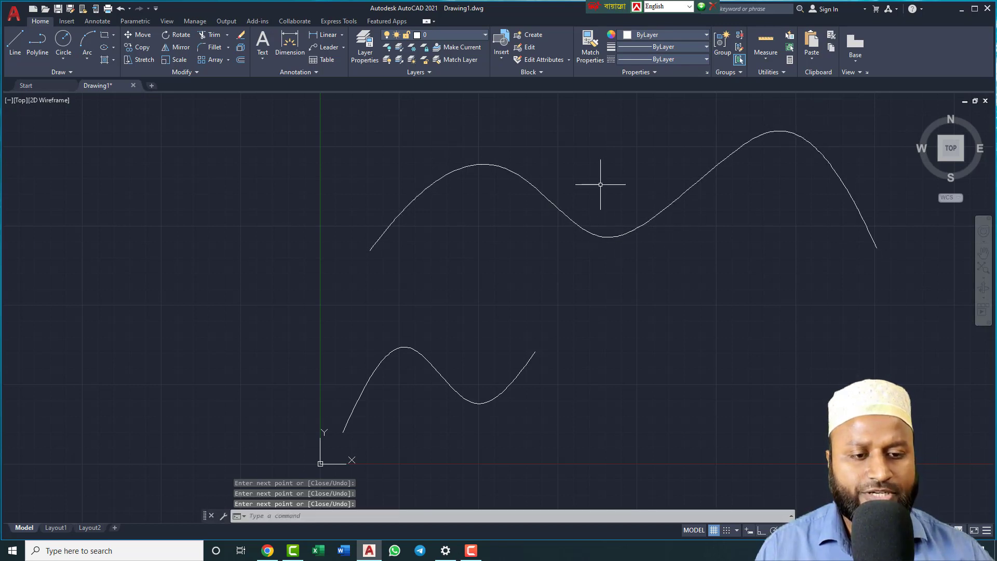
# Select the new control-vertices spline and stretch the control vertex above its first crest slightly upward.
pyautogui.click(609, 239)
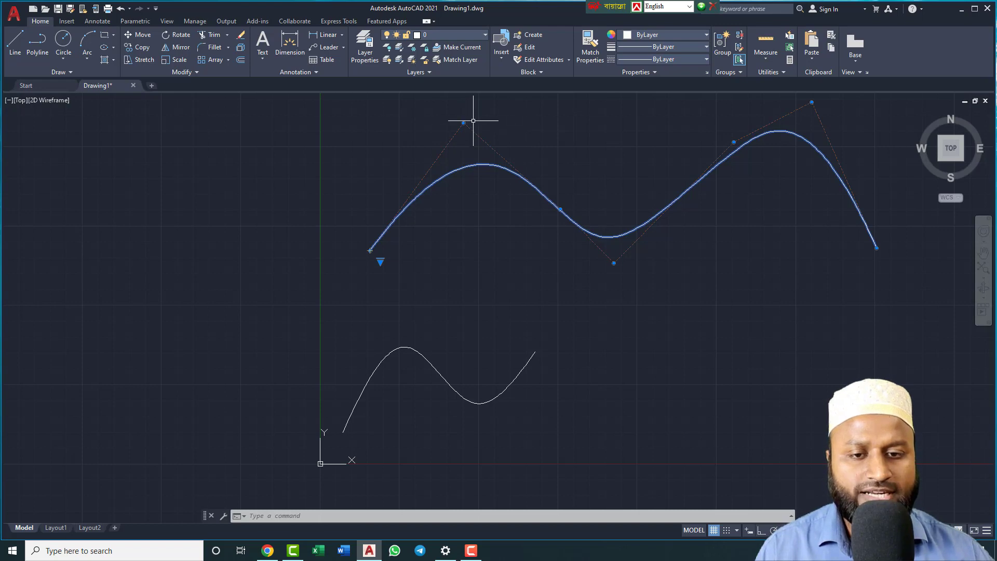
pyautogui.moveTo(463, 122)
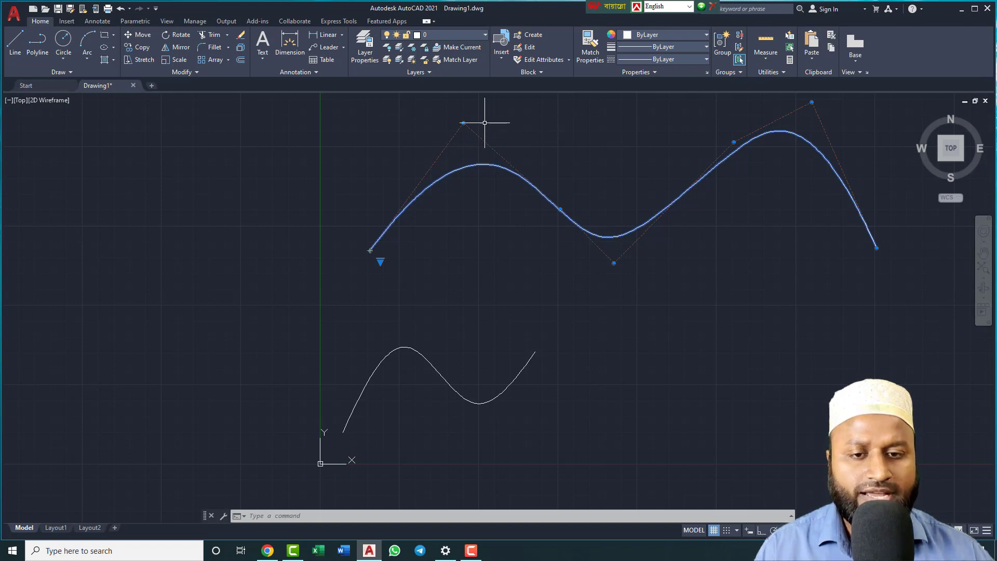
pyautogui.click(463, 122)
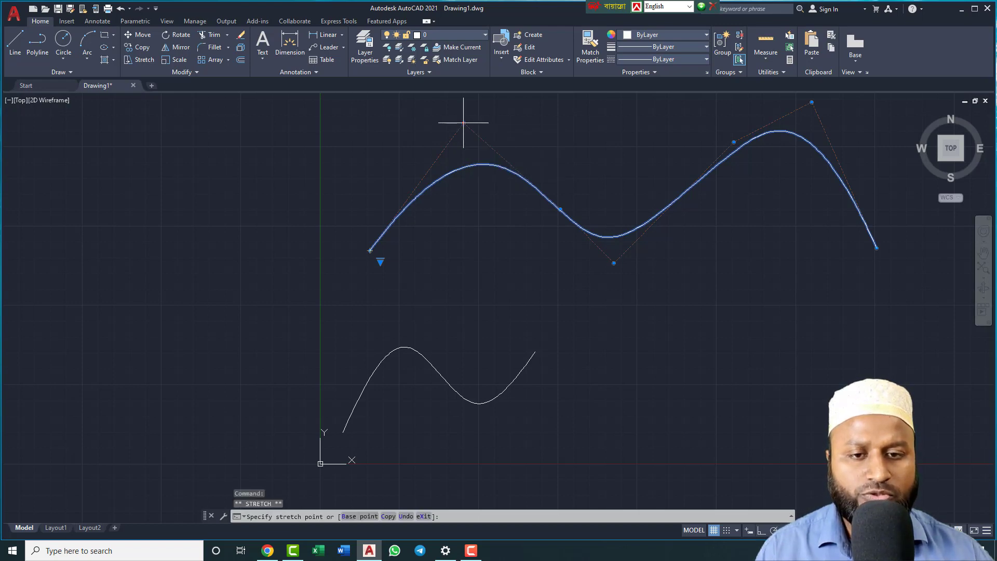
pyautogui.click(462, 104)
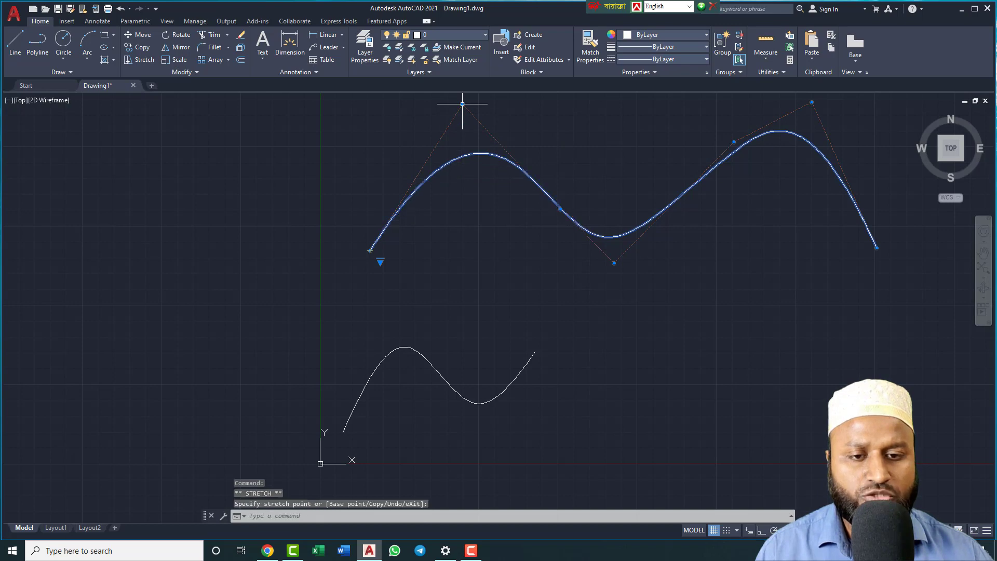
# Lower the spline's trough control vertex, and move the highest vertex of the second crest down and inward, level with its neighbour.
pyautogui.click(615, 262)
pyautogui.click(636, 292)
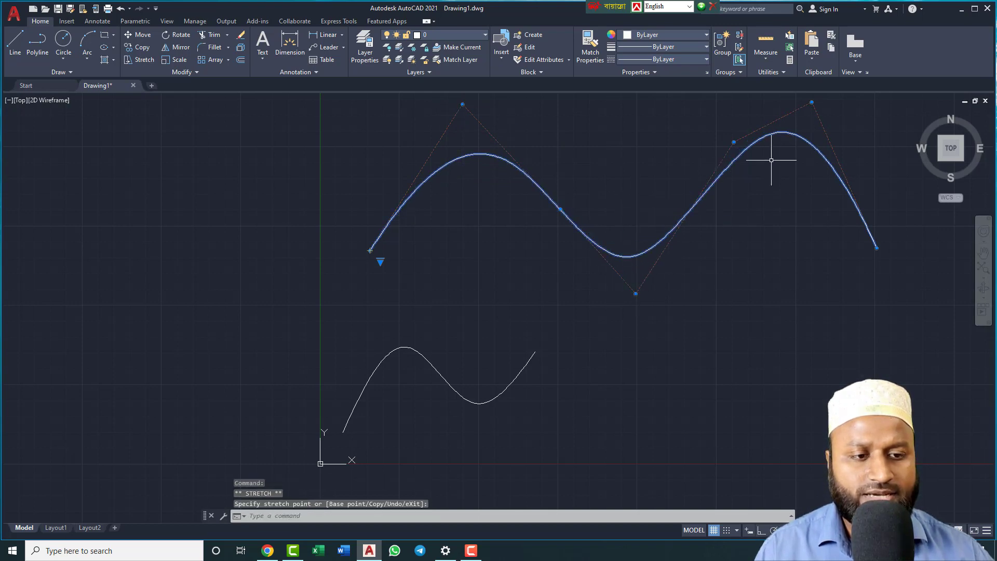
pyautogui.click(812, 102)
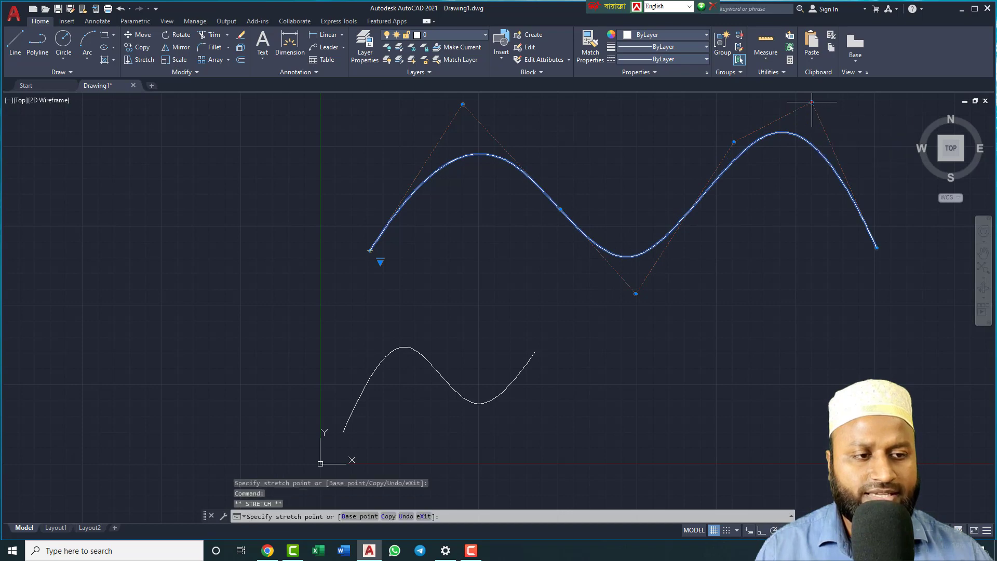
pyautogui.click(816, 145)
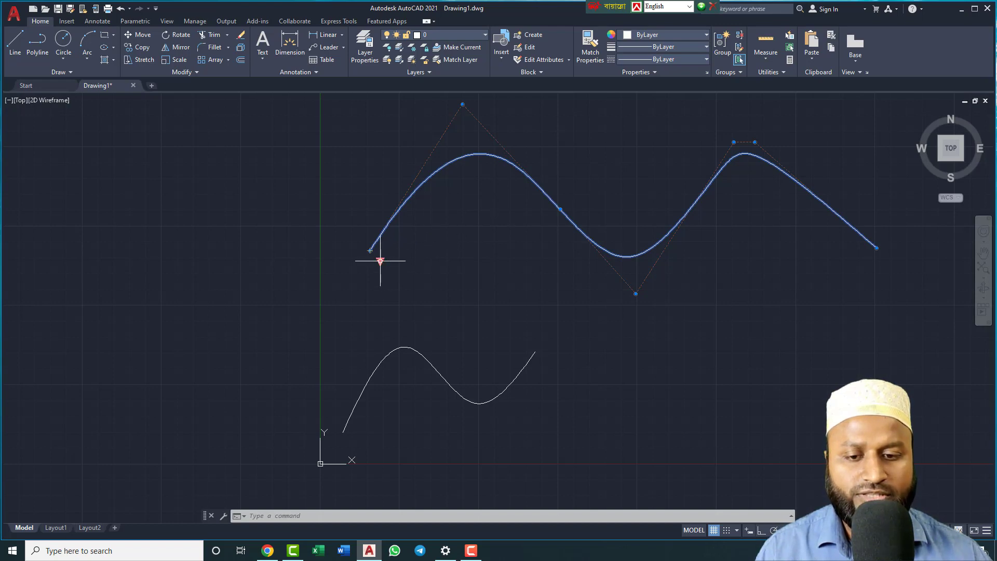
# Switch the upper spline's grip display from Control Vertices to Fit, and deselect the spline.
pyautogui.moveTo(380, 261)
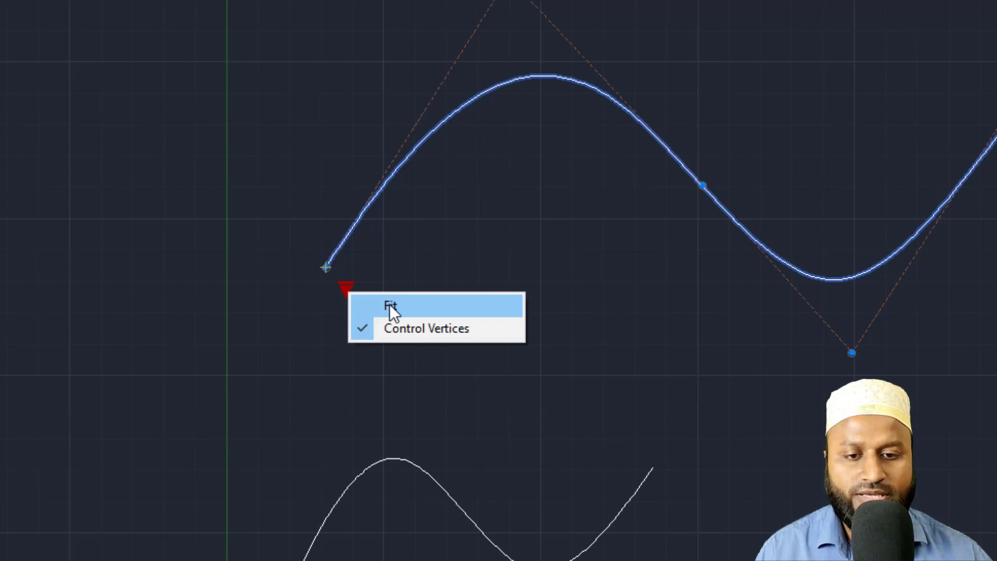
pyautogui.click(390, 306)
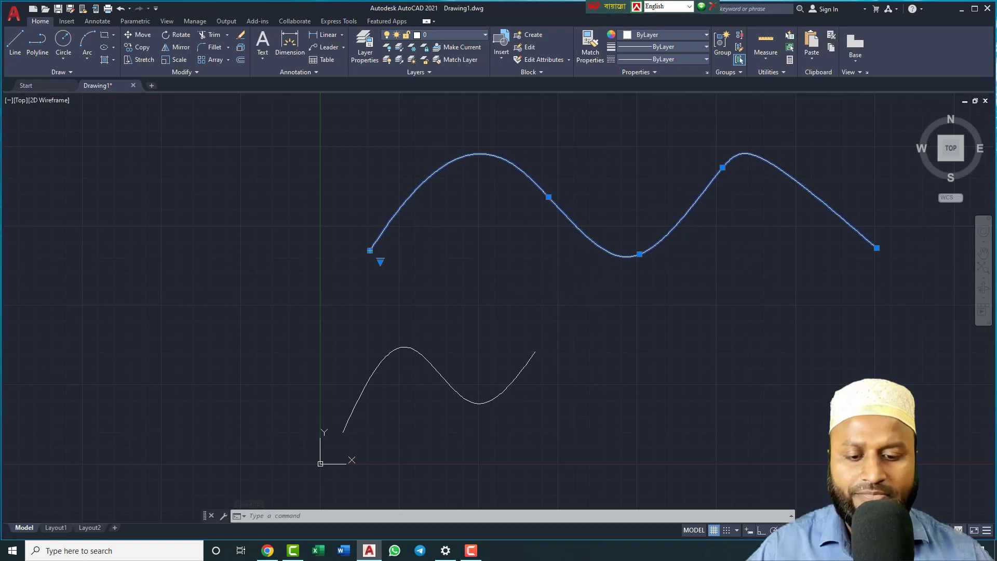
pyautogui.press('Escape')
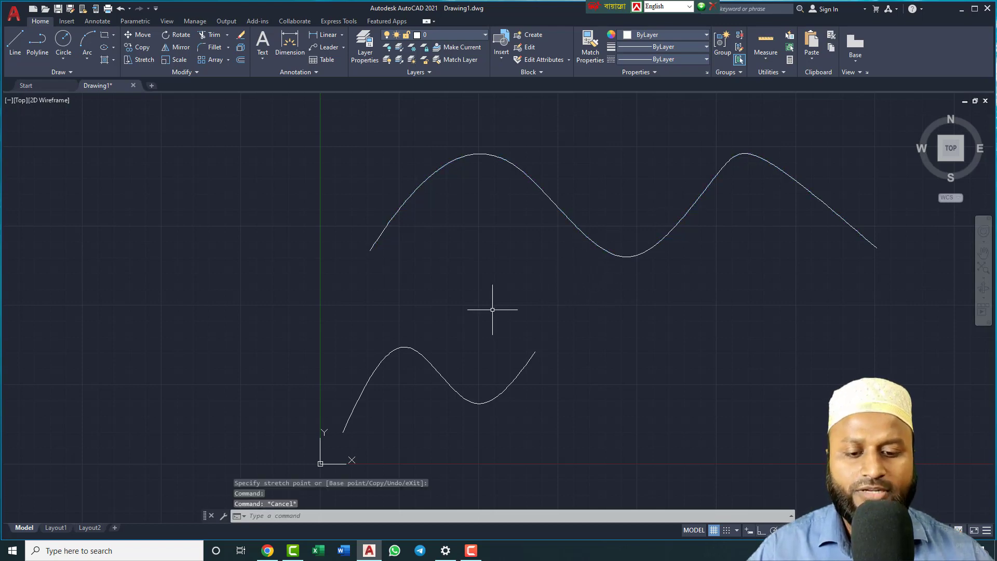
# Select the lower fit spline and switch its grip display from Fit to Control Vertices.
pyautogui.click(425, 359)
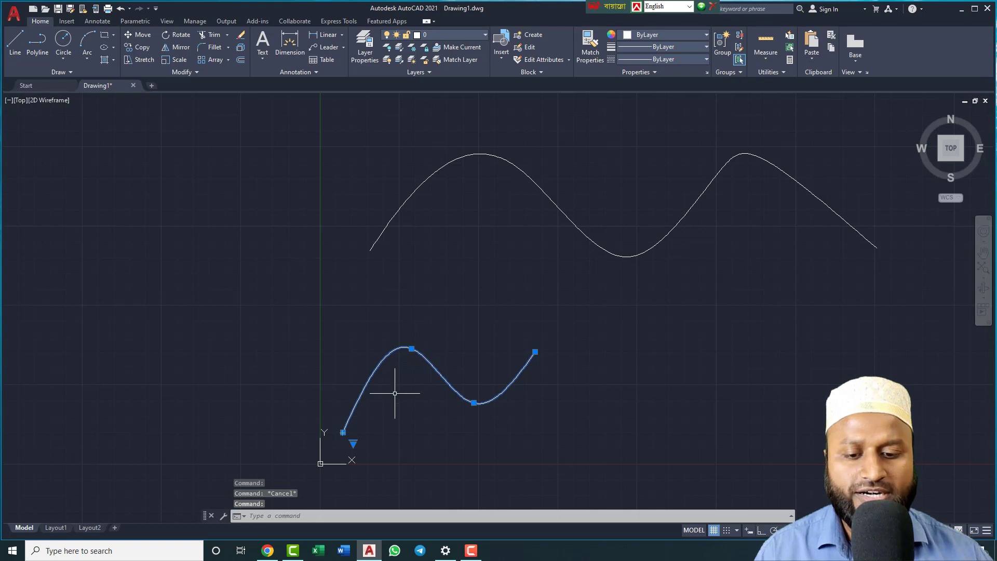
pyautogui.scroll(6, 357, 438)
pyautogui.scroll(-3, 409, 356)
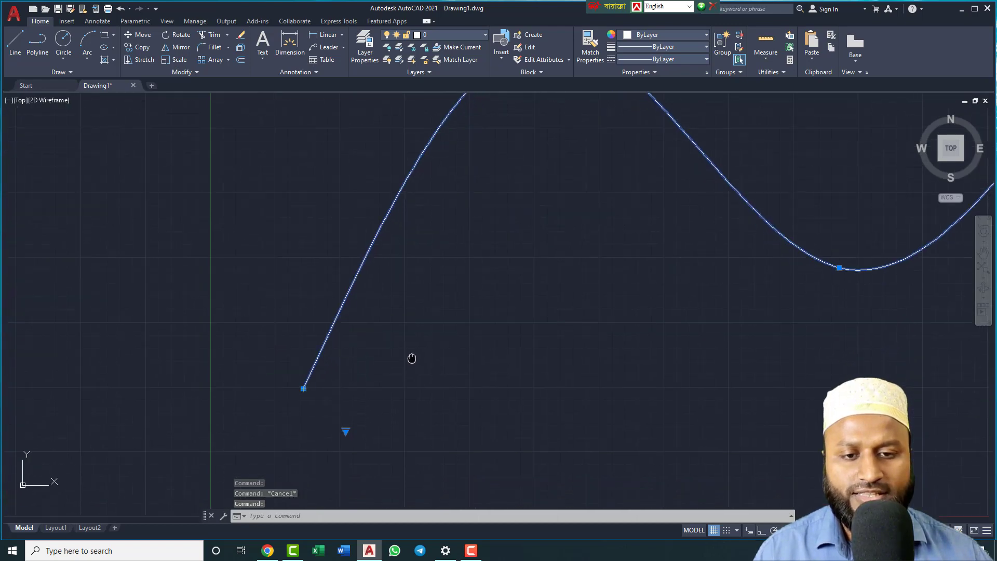
pyautogui.moveTo(372, 381)
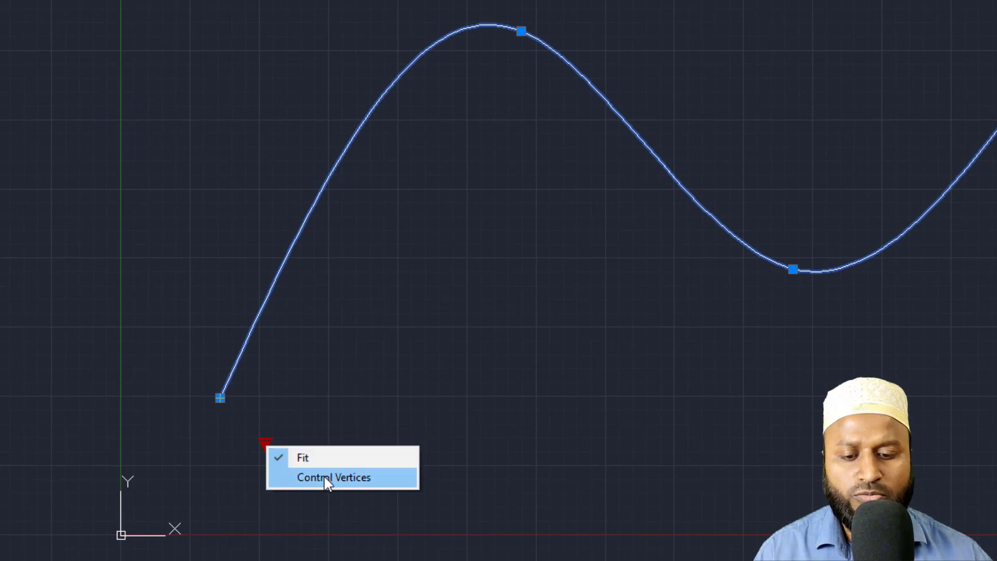
pyautogui.click(327, 478)
pyautogui.scroll(-2, 498, 347)
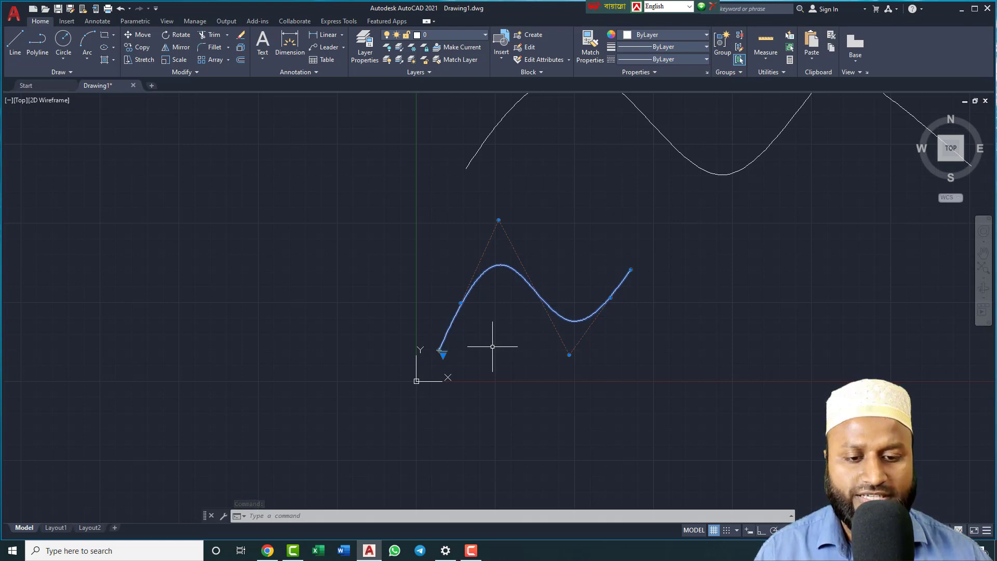
# Reshape the lower spline by raising the control vertex above its crest and lowering the one below its trough.
pyautogui.click(499, 220)
pyautogui.click(502, 195)
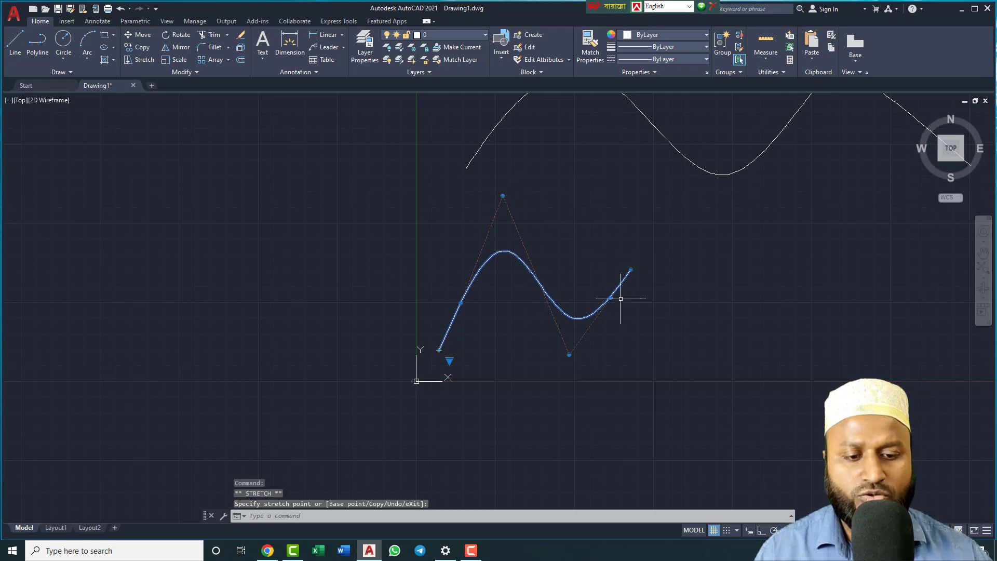
pyautogui.click(570, 356)
pyautogui.click(571, 372)
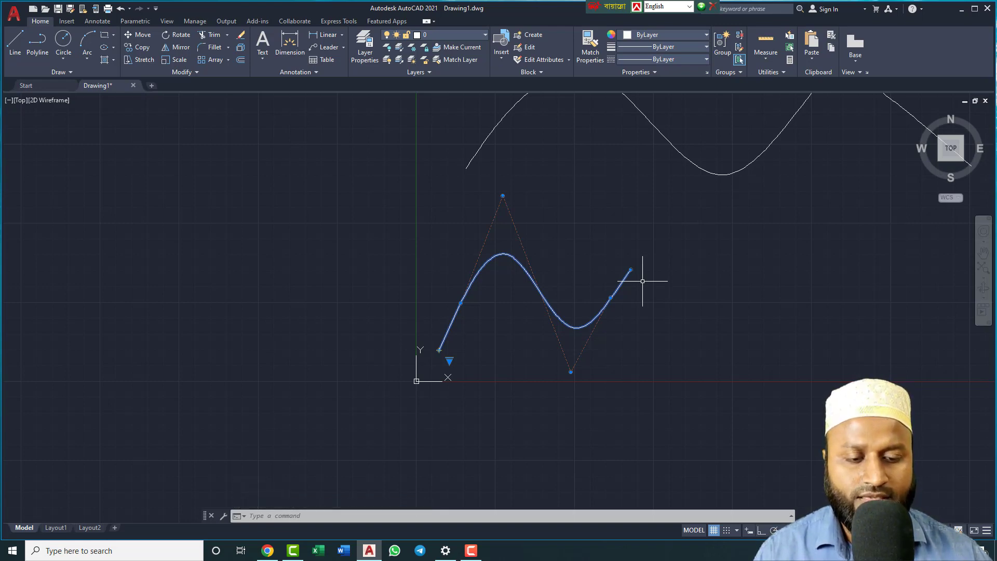
pyautogui.scroll(-2, 642, 281)
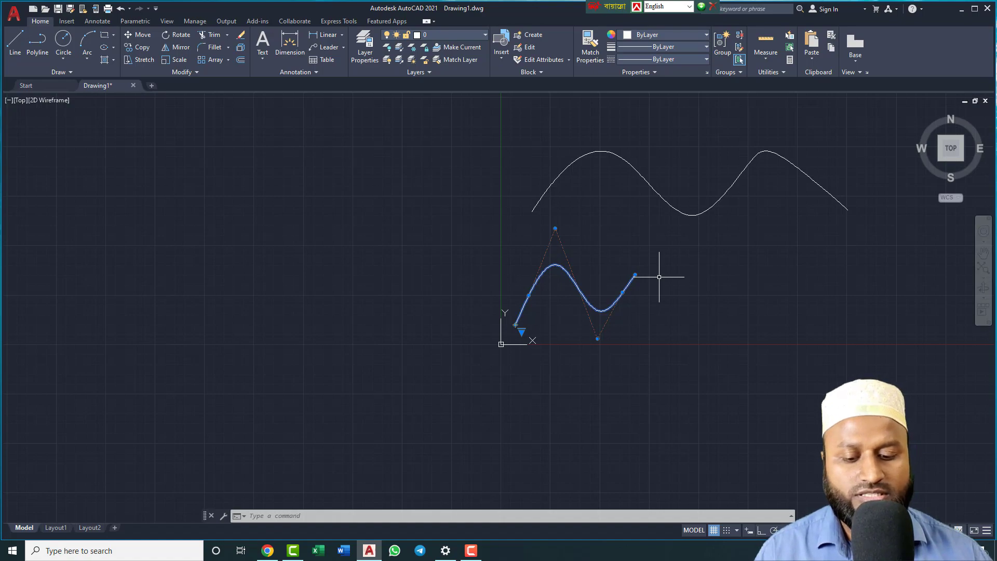
pyautogui.press('Return')
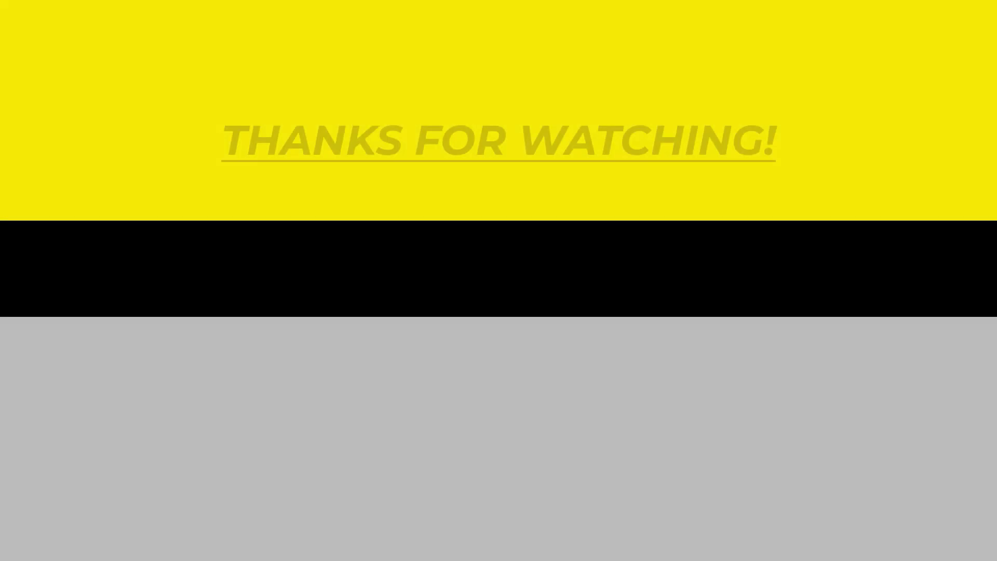